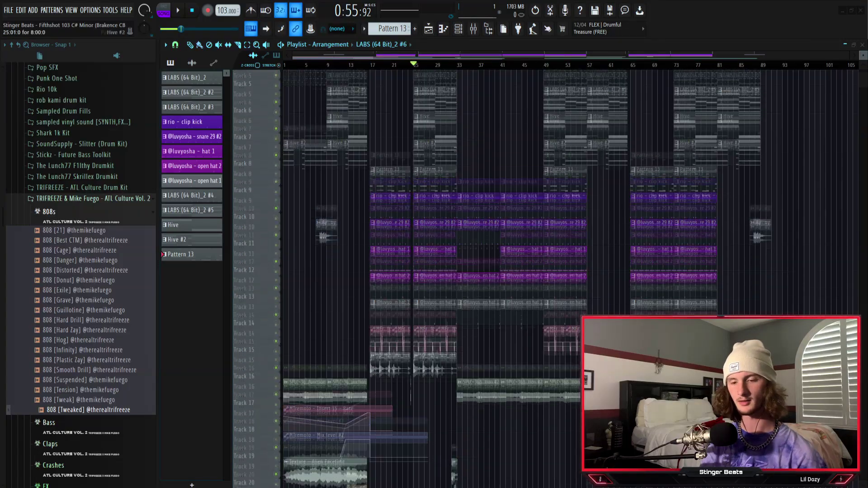
Open the LABS (64 Bit)_2 clip's melody notes and view its LABS instrument.
{"action": "scroll", "coordinate": [479, 271], "scroll_direction": "up", "scroll_amount": 1}
{"action": "scroll", "coordinate": [480, 271], "scroll_direction": "up", "scroll_amount": 3}
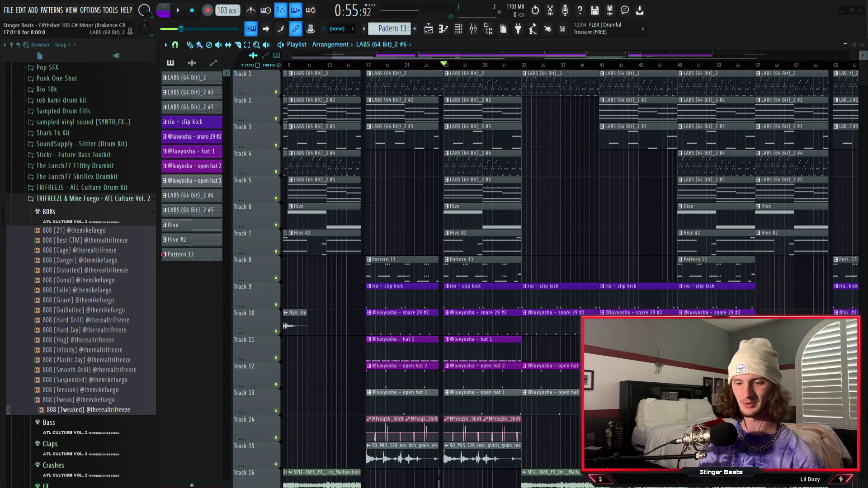
{"action": "double_click", "coordinate": [190, 78]}
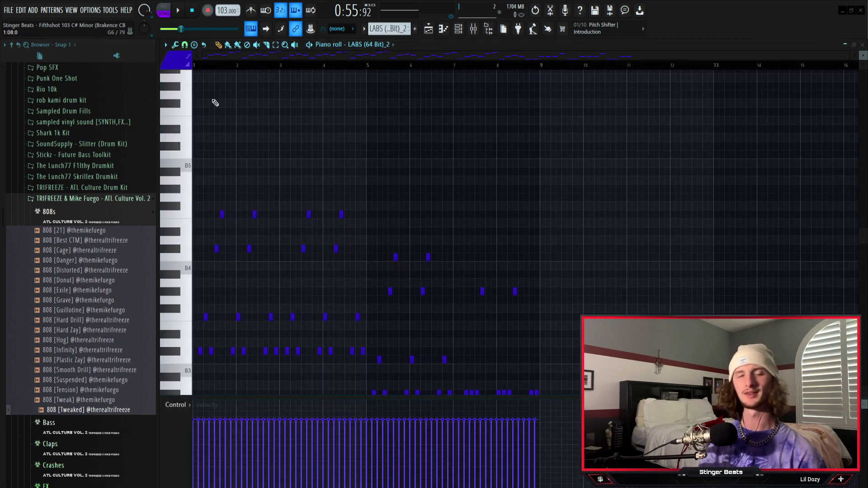
{"action": "scroll", "coordinate": [213, 107], "scroll_direction": "down", "scroll_amount": 5}
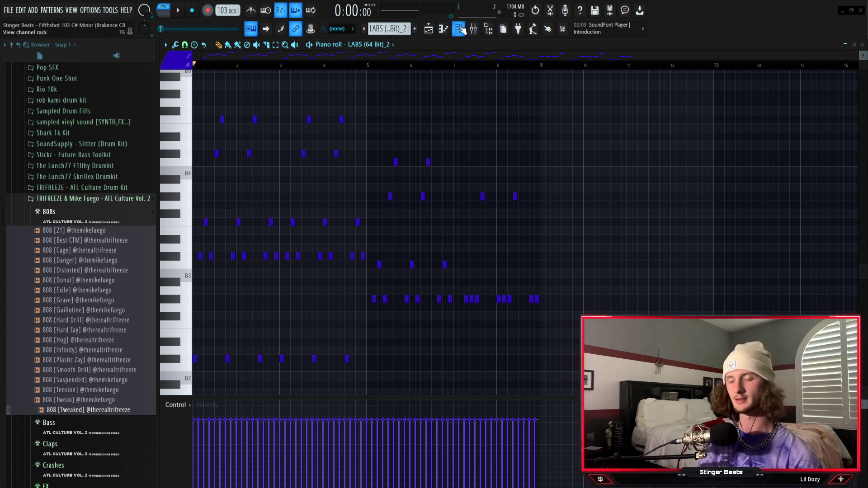
{"action": "left_click", "coordinate": [458, 28]}
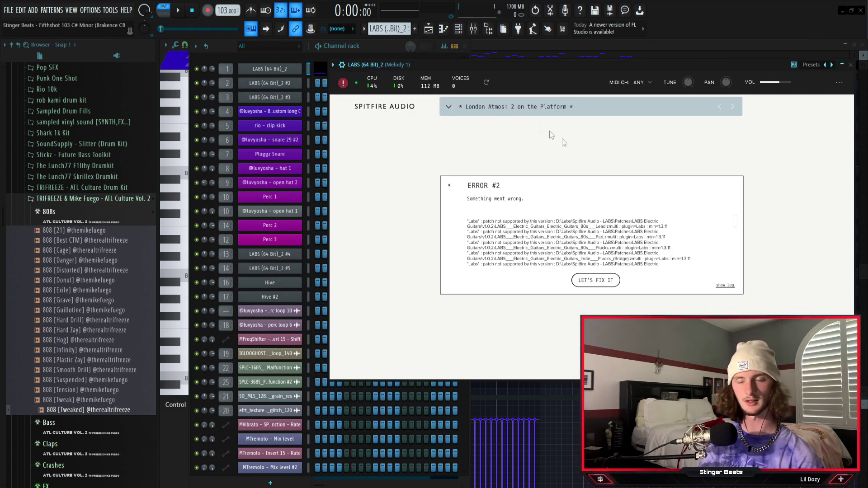
Play the first melody pattern from the Piano roll, then stop it.
{"action": "left_click", "coordinate": [443, 30]}
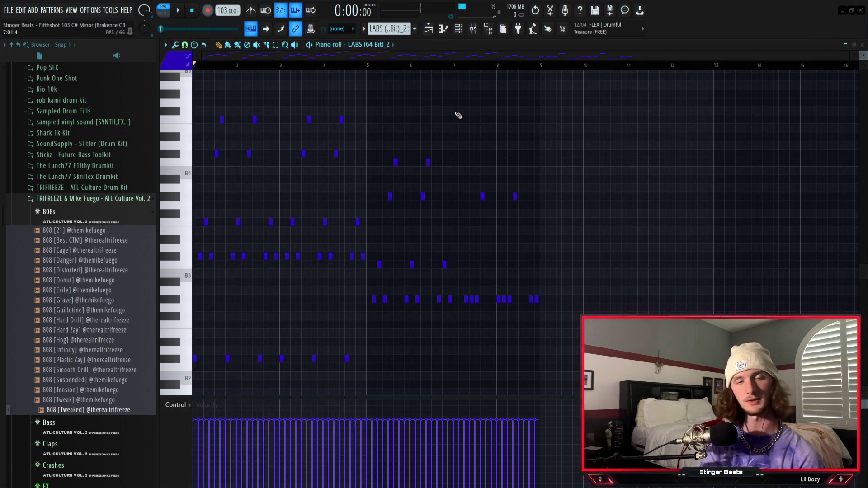
{"action": "key", "text": "space"}
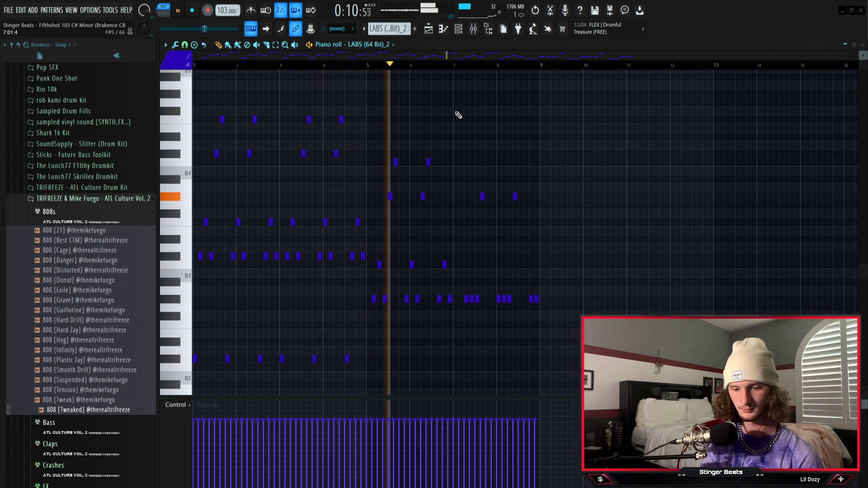
{"action": "scroll", "coordinate": [458, 115], "scroll_direction": "down", "scroll_amount": 1}
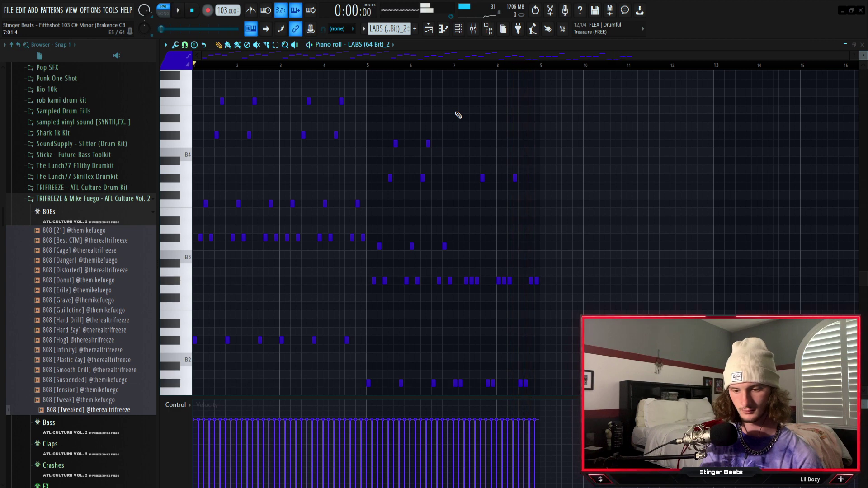
{"action": "key", "text": "space"}
{"action": "scroll", "coordinate": [300, 252], "scroll_direction": "up", "scroll_amount": 1}
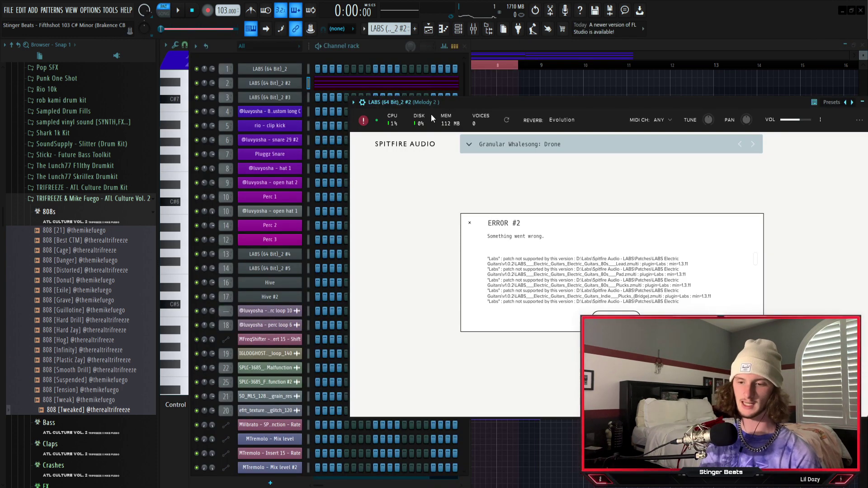
Play the LABS #2 chord notes in the Piano roll, then return to the playlist.
{"action": "left_click", "coordinate": [443, 30]}
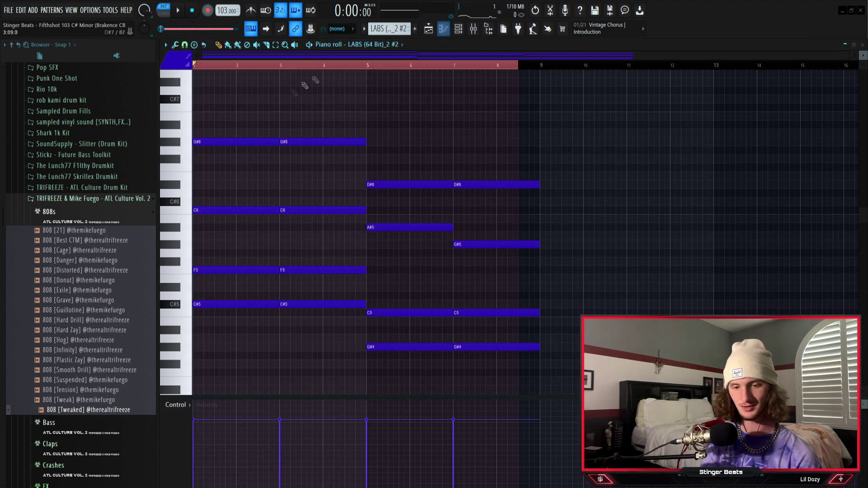
{"action": "key", "text": "space"}
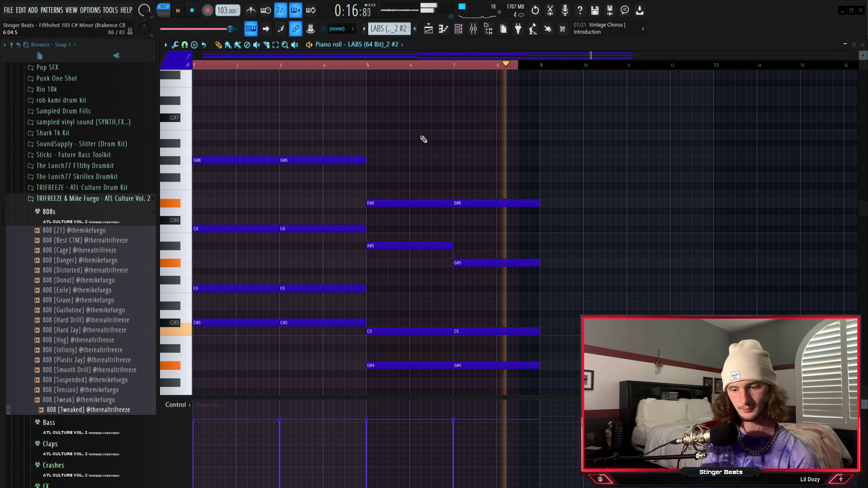
{"action": "key", "text": "space"}
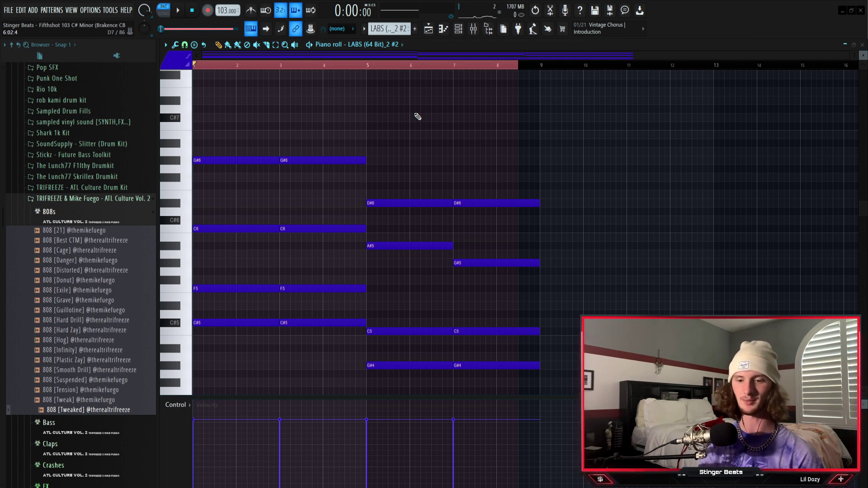
{"action": "left_click", "coordinate": [428, 29]}
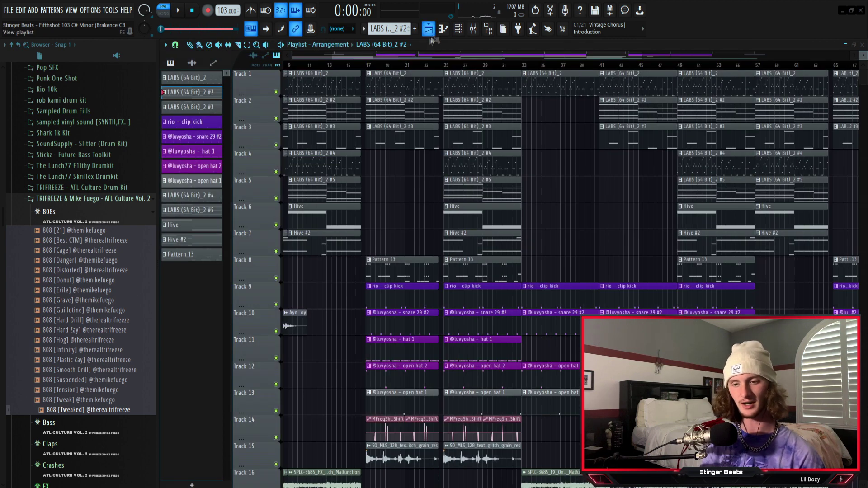
Open the LABS #3 clip and play its sparse single-note Melody 3 line.
{"action": "double_click", "coordinate": [416, 133]}
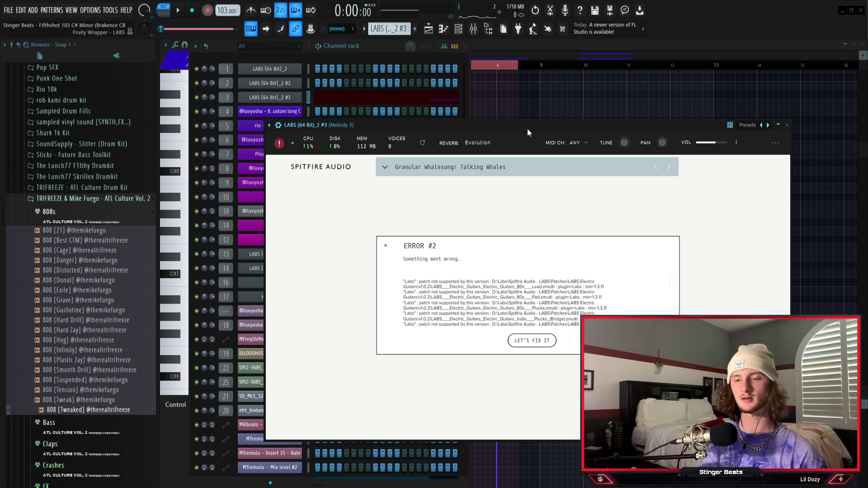
{"action": "left_click", "coordinate": [442, 28]}
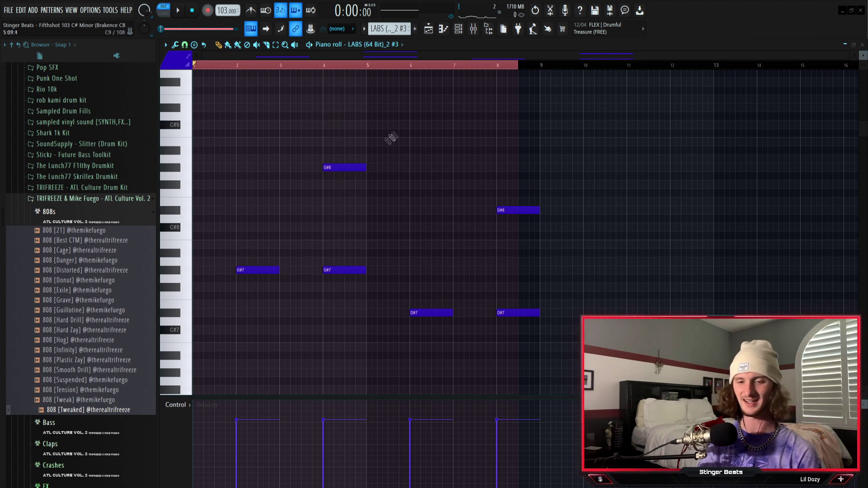
{"action": "key", "text": "space"}
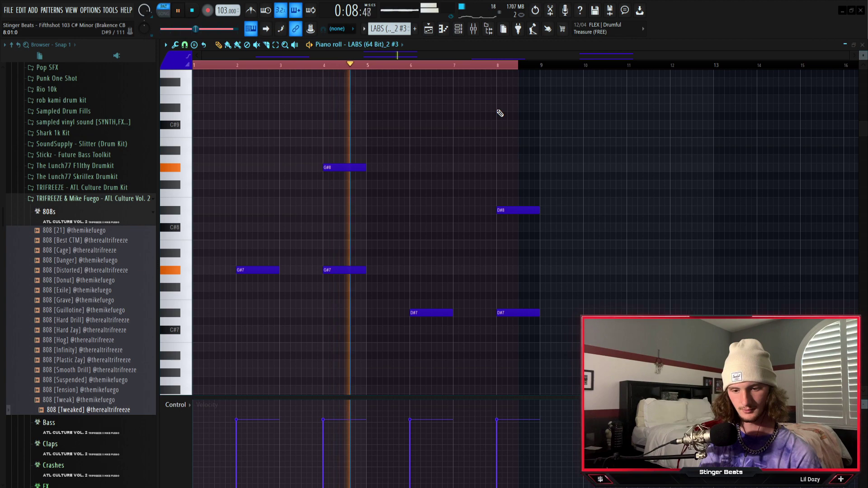
Stop playback, open the LABS #4 clip, and play its pluck line in the Piano roll.
{"action": "left_click", "coordinate": [428, 29]}
{"action": "key", "text": "space"}
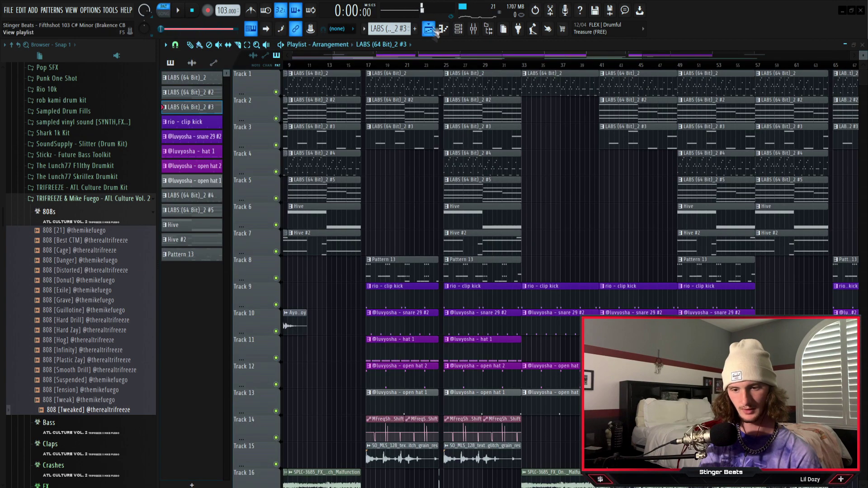
{"action": "double_click", "coordinate": [339, 170]}
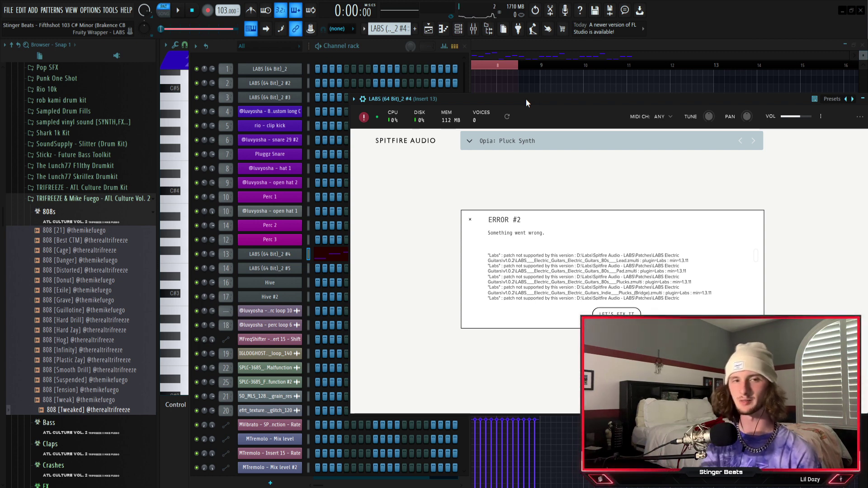
{"action": "left_click", "coordinate": [445, 29]}
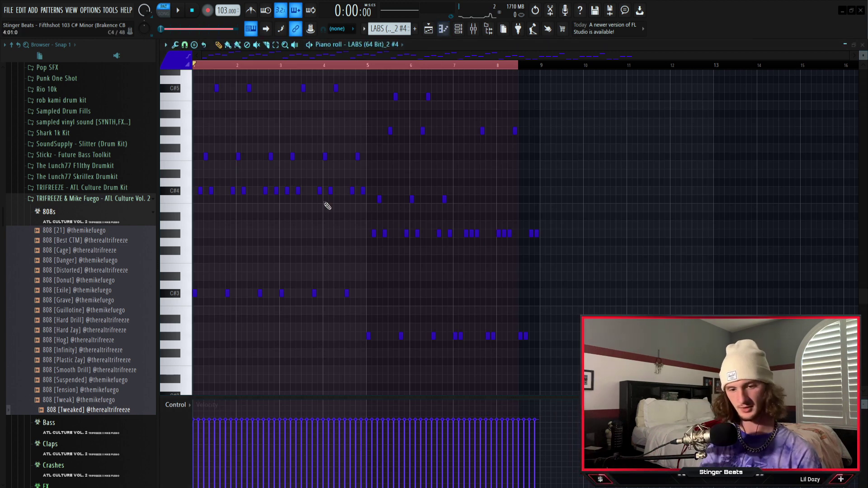
{"action": "key", "text": "space"}
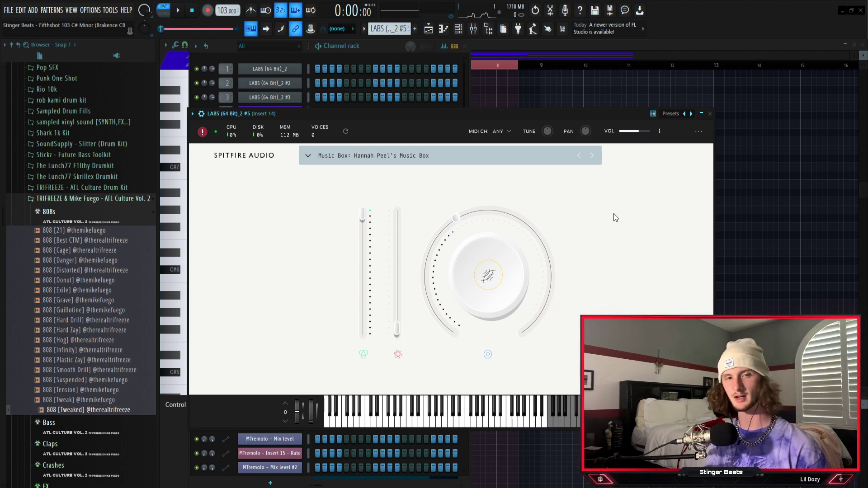
Play the LABS #5 music-box chord notes, stop, and return to the playlist.
{"action": "left_click", "coordinate": [454, 34]}
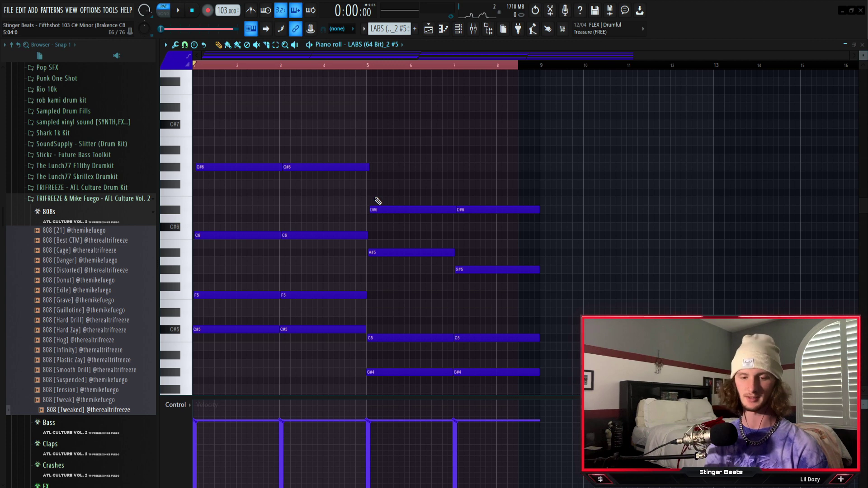
{"action": "scroll", "coordinate": [378, 202], "scroll_direction": "down", "scroll_amount": 1}
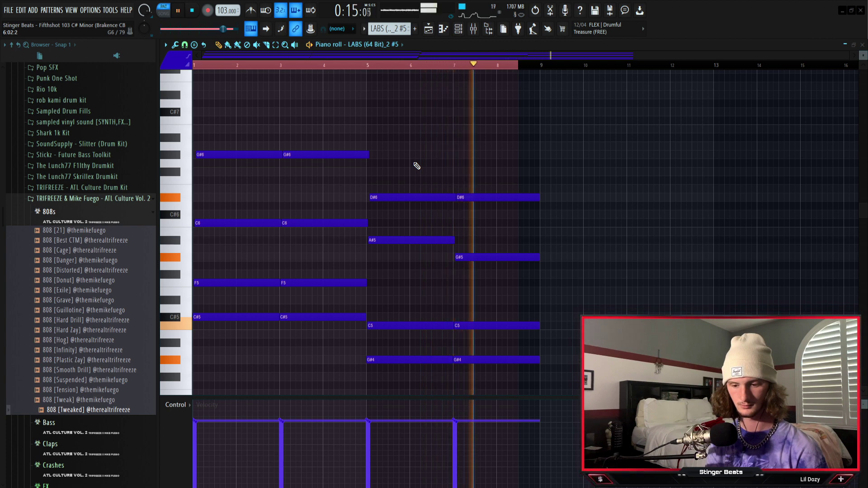
{"action": "key", "text": "space"}
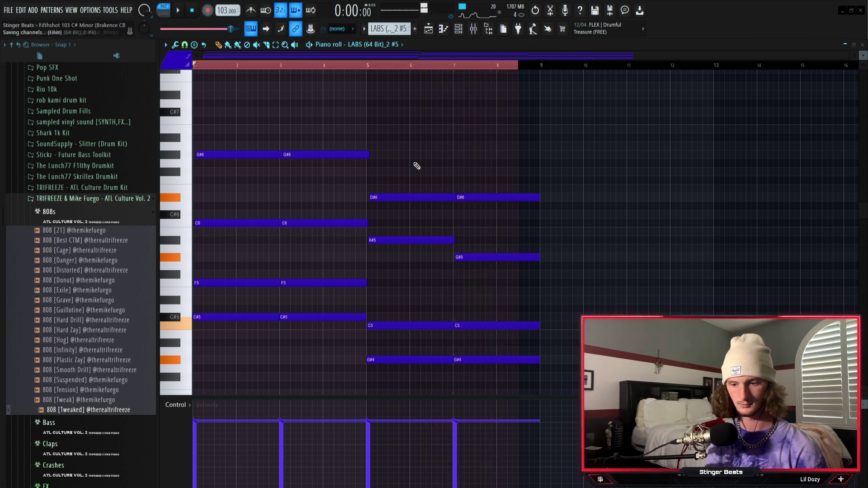
{"action": "left_click", "coordinate": [429, 30]}
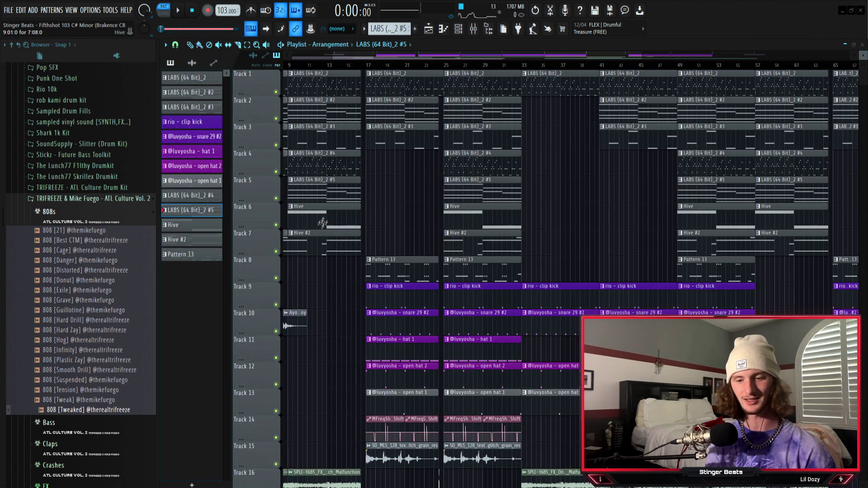
Audition the Hive pattern's C#4 and G#3 notes, then return to the playlist.
{"action": "double_click", "coordinate": [494, 205]}
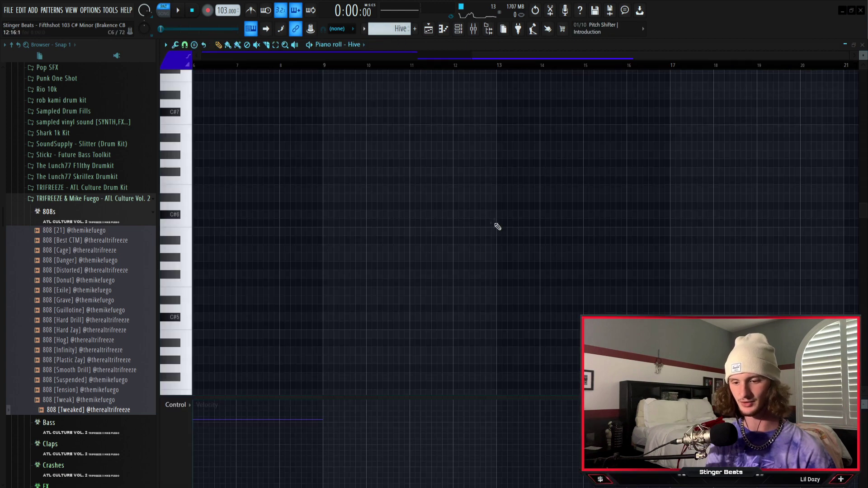
{"action": "key", "text": "F6"}
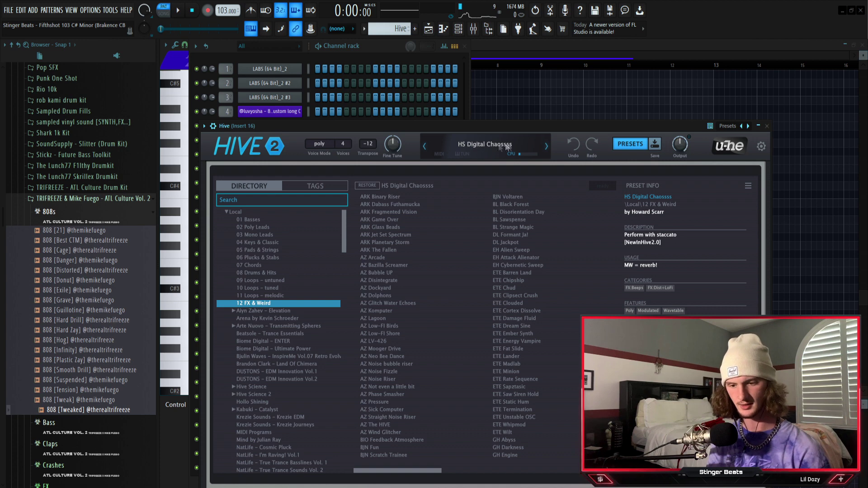
{"action": "left_click", "coordinate": [441, 30]}
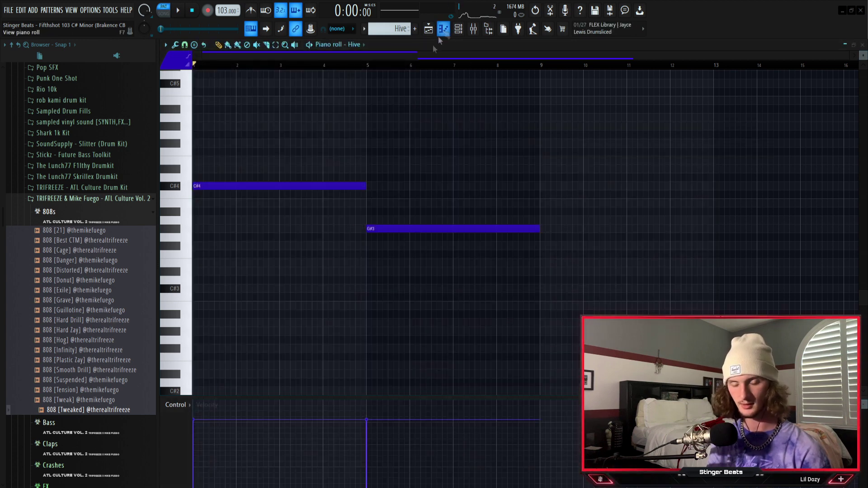
{"action": "key", "text": "space"}
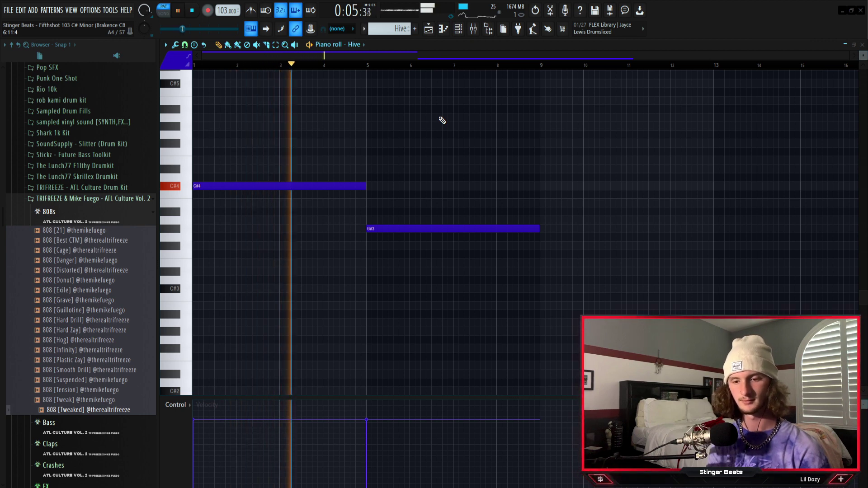
{"action": "key", "text": "space"}
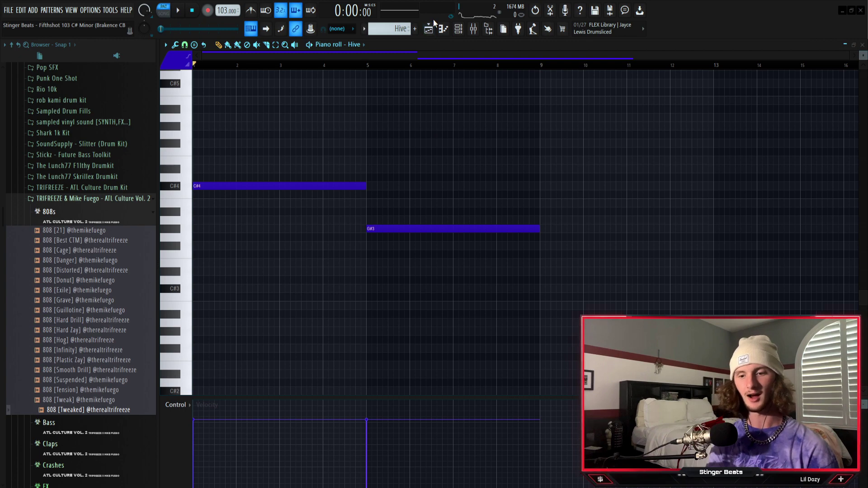
{"action": "left_click", "coordinate": [428, 29]}
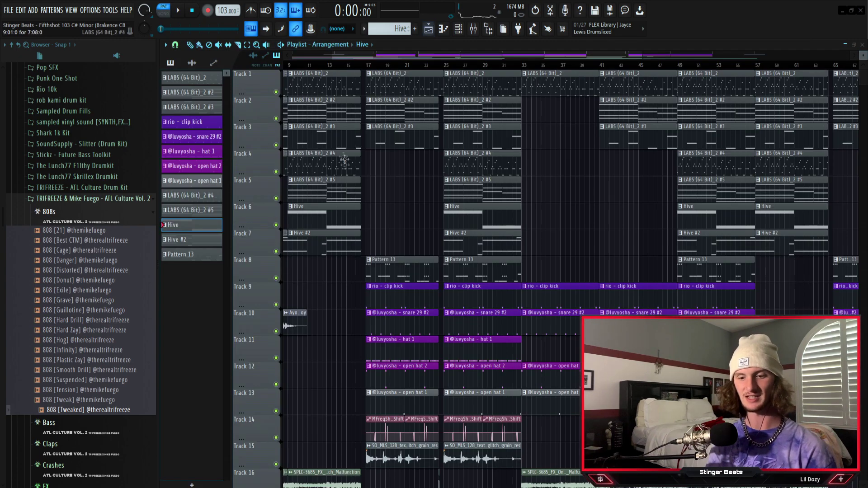
Play the Hive #2 pattern's notes, then move the song position ahead to bar 25.
{"action": "double_click", "coordinate": [324, 242]}
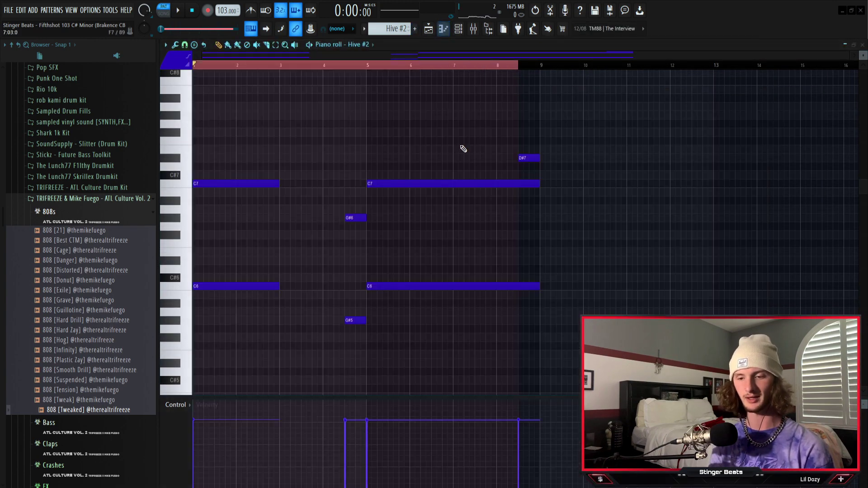
{"action": "key", "text": "space"}
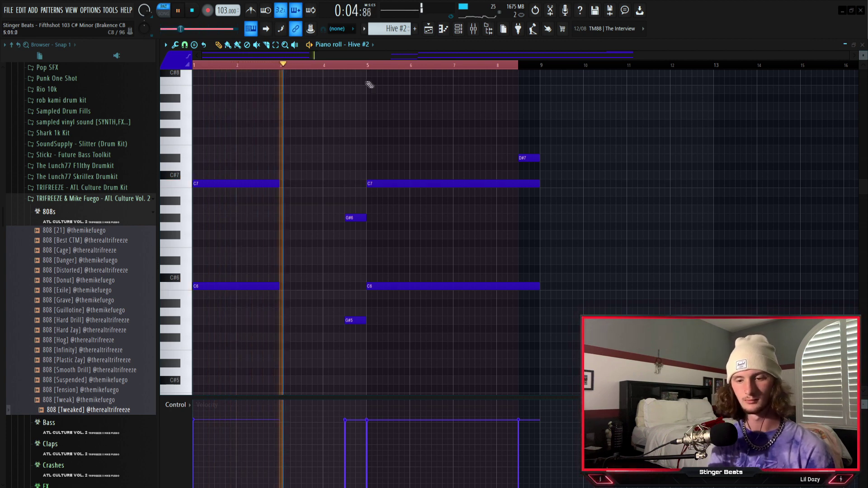
{"action": "left_click", "coordinate": [345, 67]}
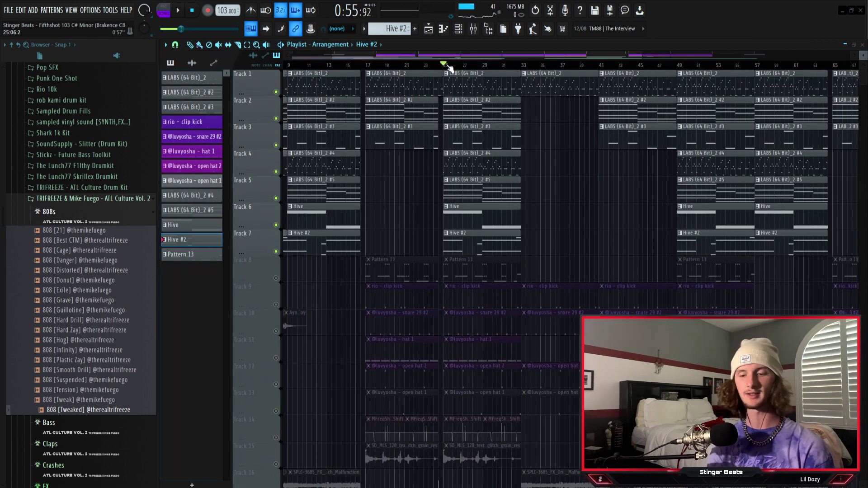
Audition the arrangement from bar 25, then reset the song position to 0:00:00.
{"action": "key", "text": "space"}
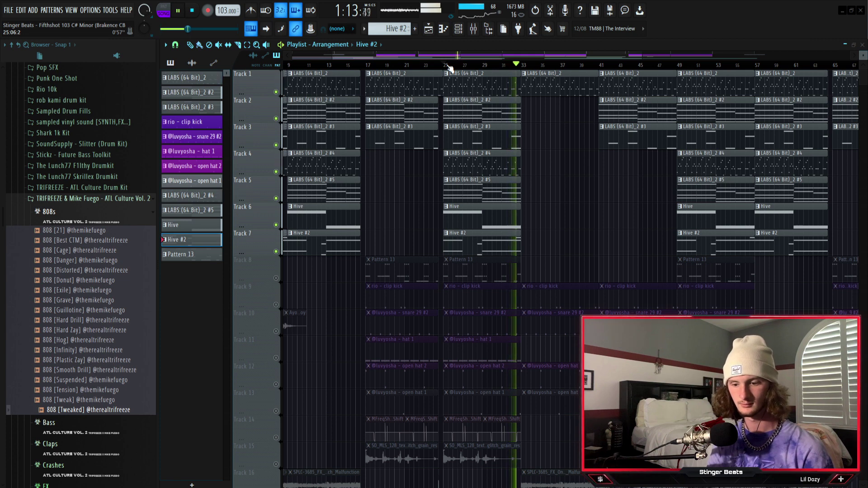
{"action": "key", "text": "space"}
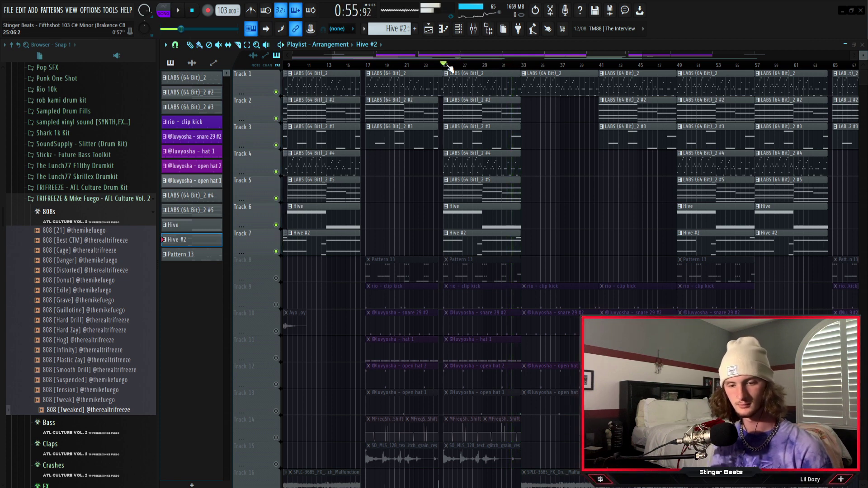
{"action": "key", "text": "Home"}
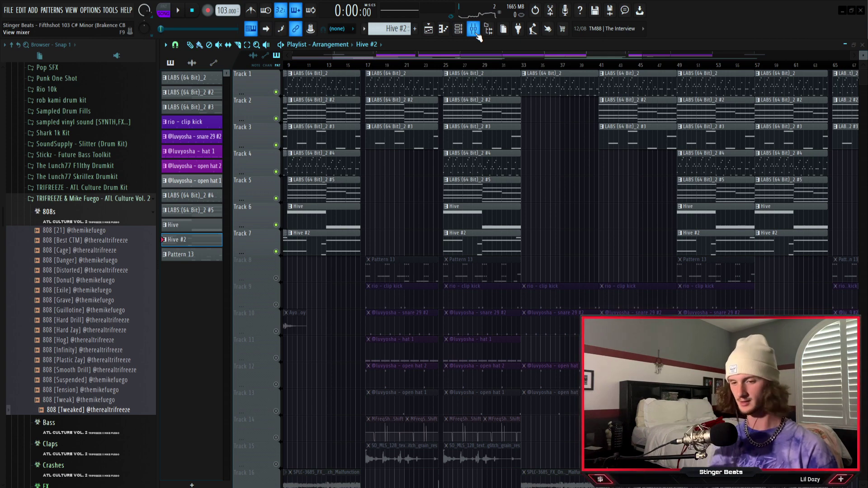
In the Mixer, compare Melody 1's Fracture at 100% and 20% mix, leaving 20%.
{"action": "left_click", "coordinate": [474, 29]}
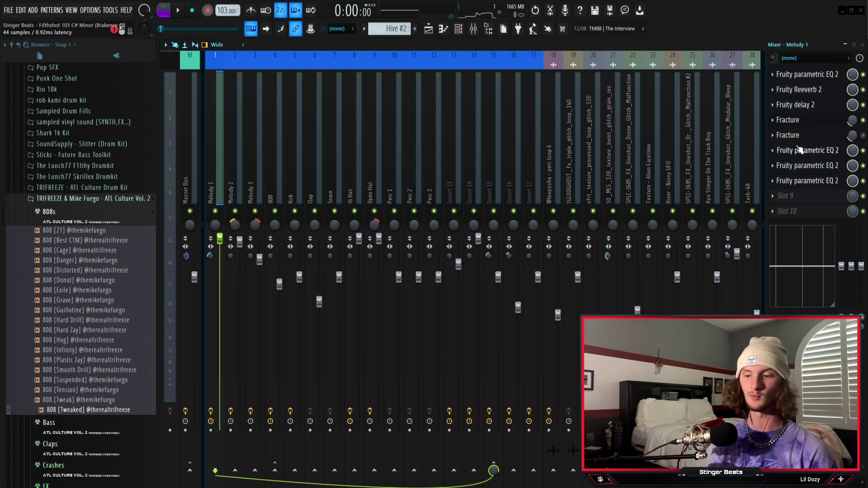
{"action": "left_click", "coordinate": [804, 121]}
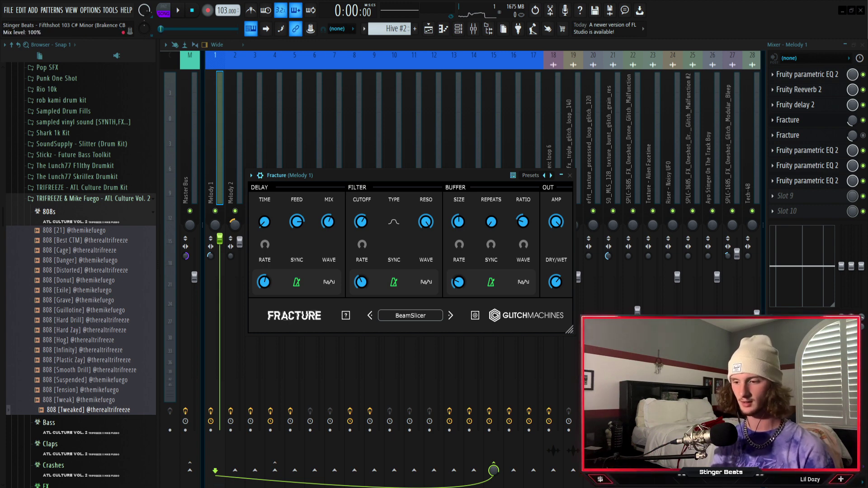
{"action": "left_click_drag", "start_coordinate": [849, 126], "coordinate": [850, 109]}
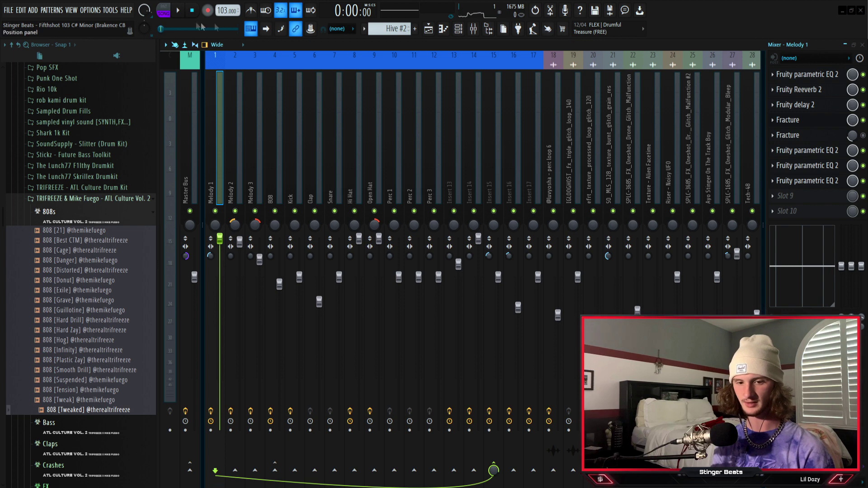
{"action": "key", "text": "space"}
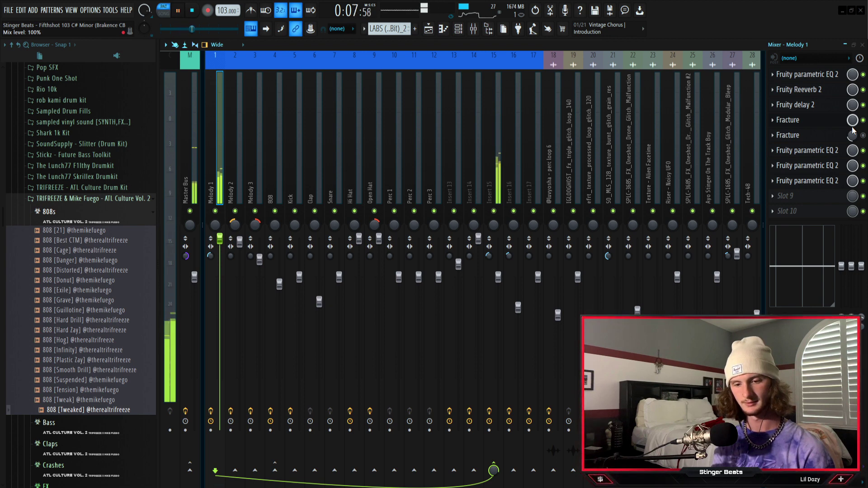
{"action": "key", "text": "space"}
{"action": "left_click_drag", "start_coordinate": [852, 131], "coordinate": [852, 167]}
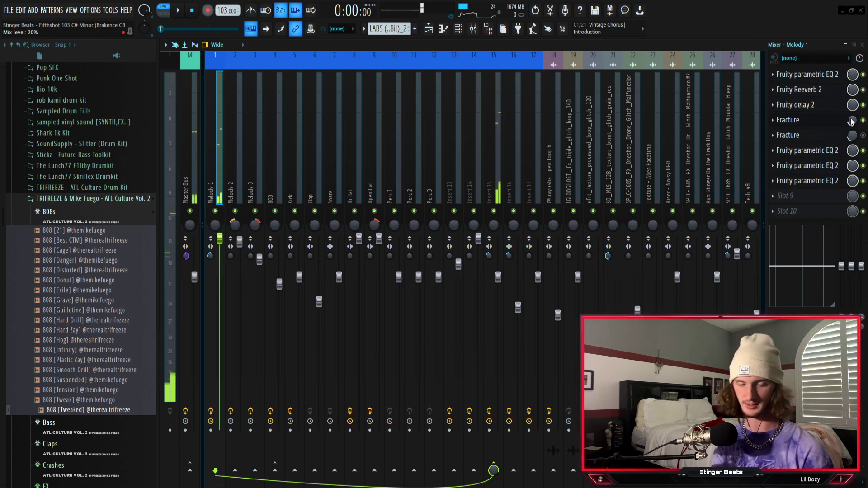
{"action": "key", "text": "space"}
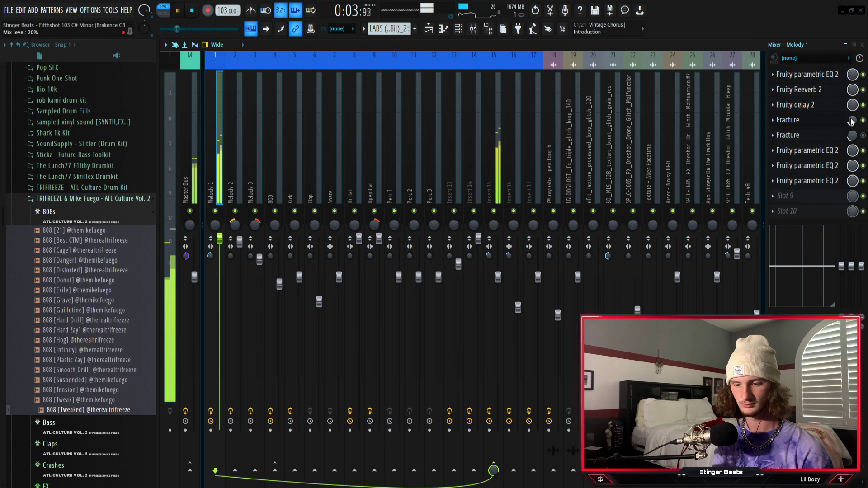
{"action": "key", "text": "space"}
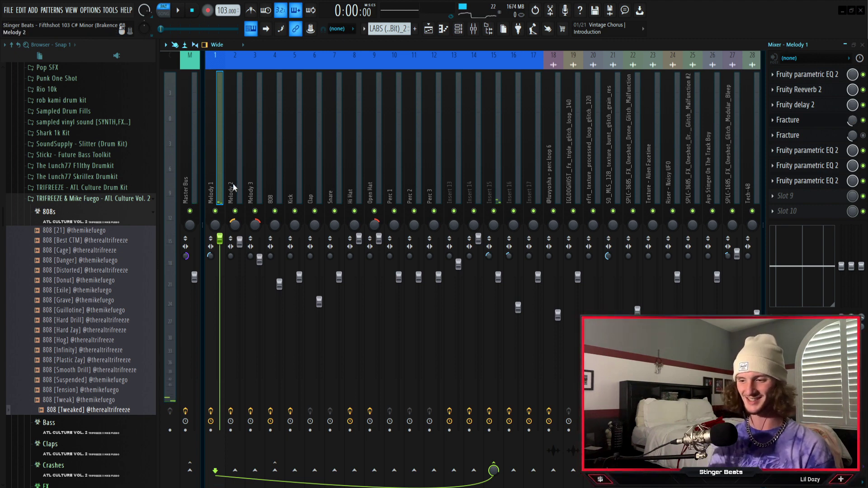
Check Insert 14's Fracture effect and preview its texture in playback.
{"action": "left_click", "coordinate": [233, 184]}
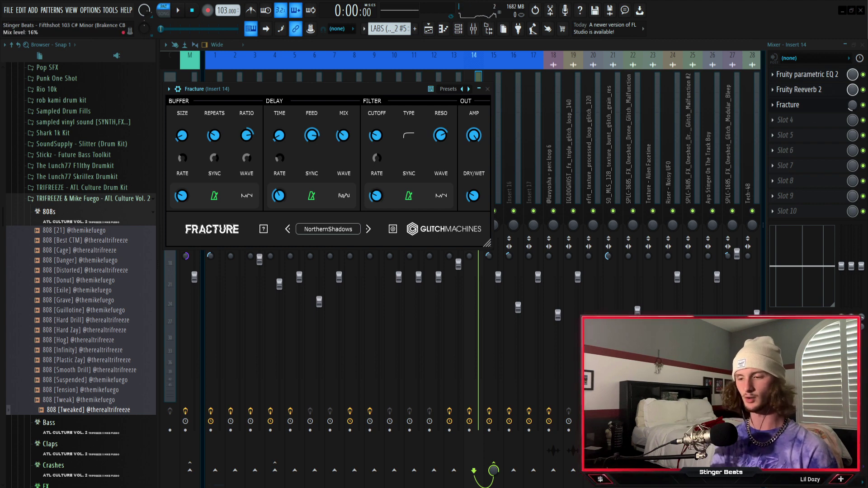
{"action": "key", "text": "Escape"}
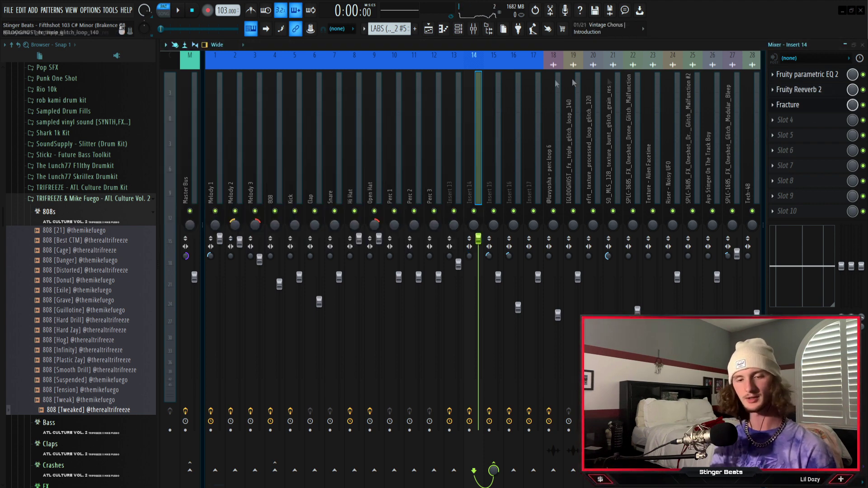
{"action": "key", "text": "space"}
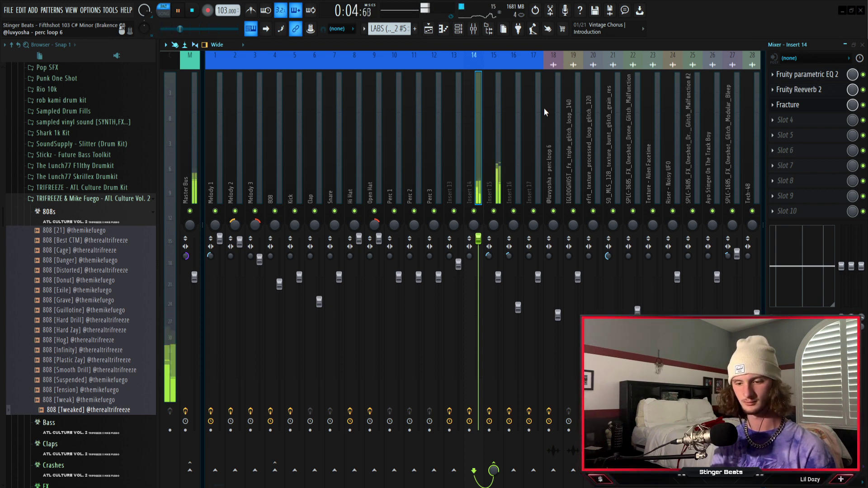
{"action": "key", "text": "space"}
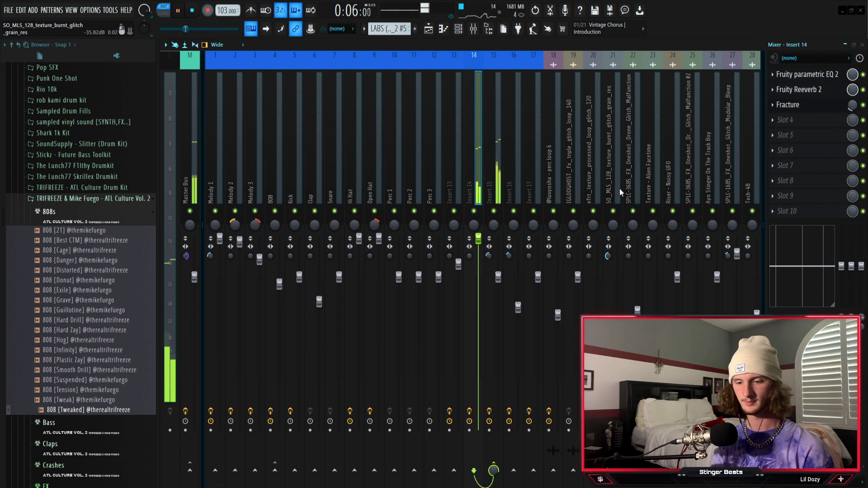
{"action": "key", "text": "space"}
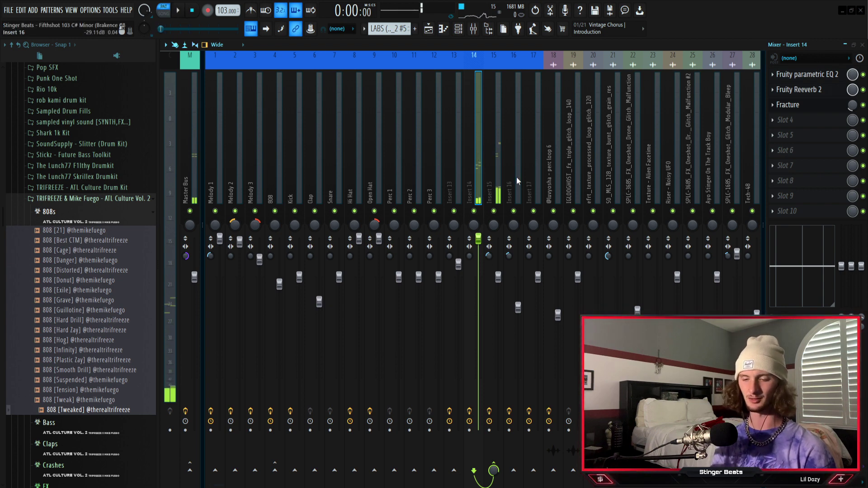
Select Insert 15 to inspect its Limiter, OTT, EQ, MFreqShifter and MTremolo chain while auditioning from bar 25.
{"action": "left_click", "coordinate": [497, 134]}
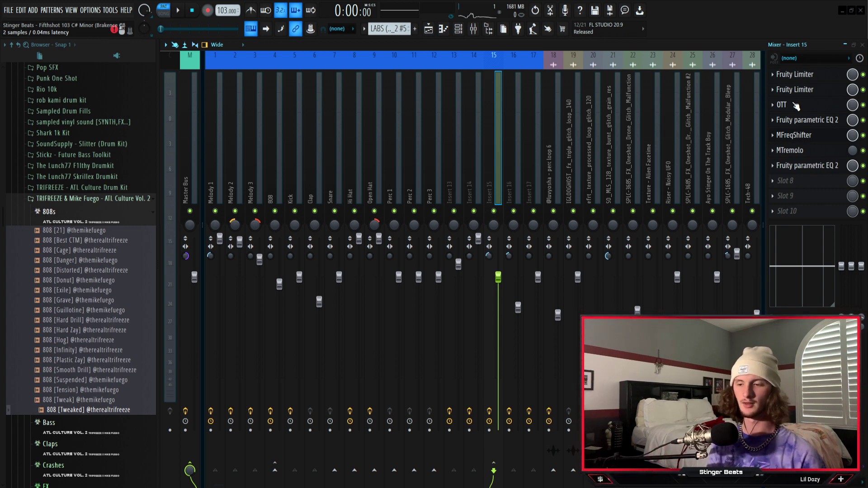
{"action": "key", "text": "l"}
{"action": "key", "text": "space"}
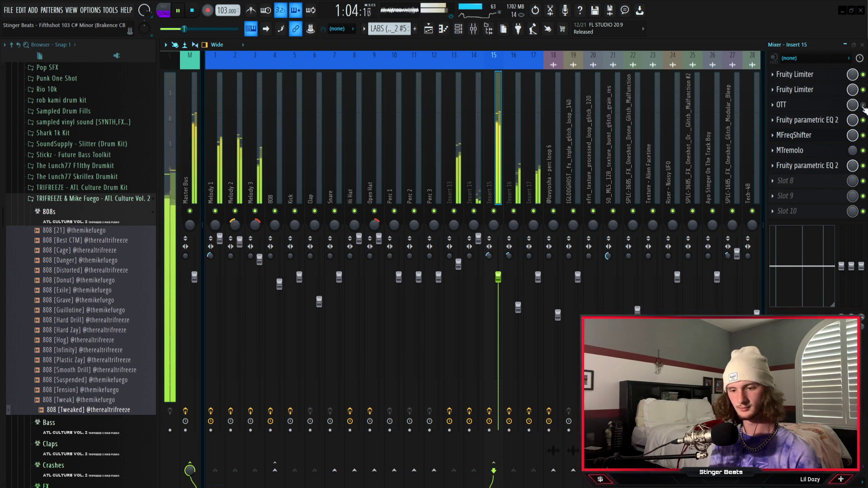
{"action": "key", "text": "space"}
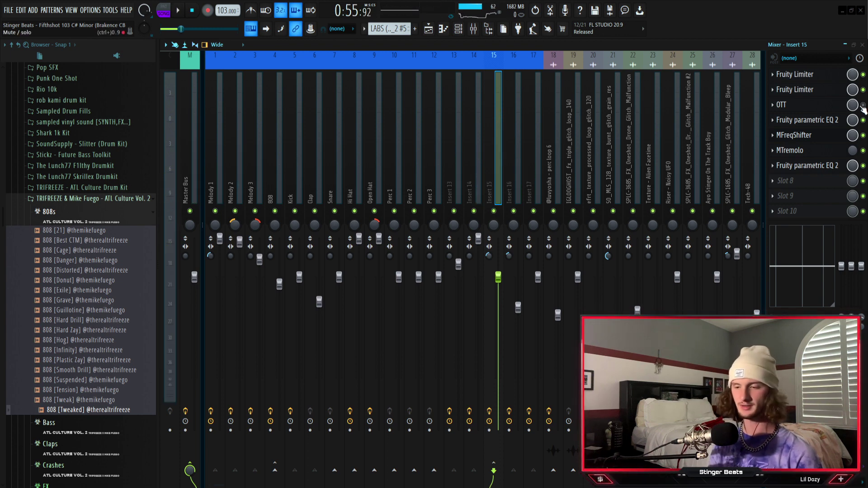
{"action": "key", "text": "space"}
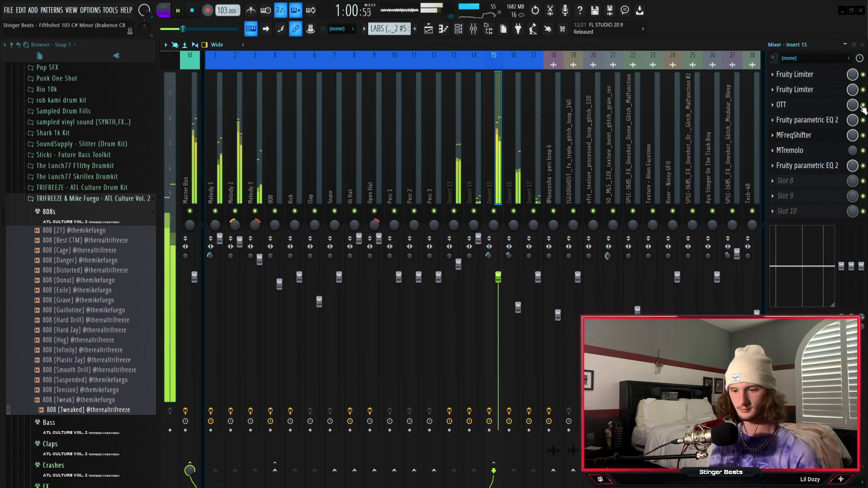
{"action": "key", "text": "space"}
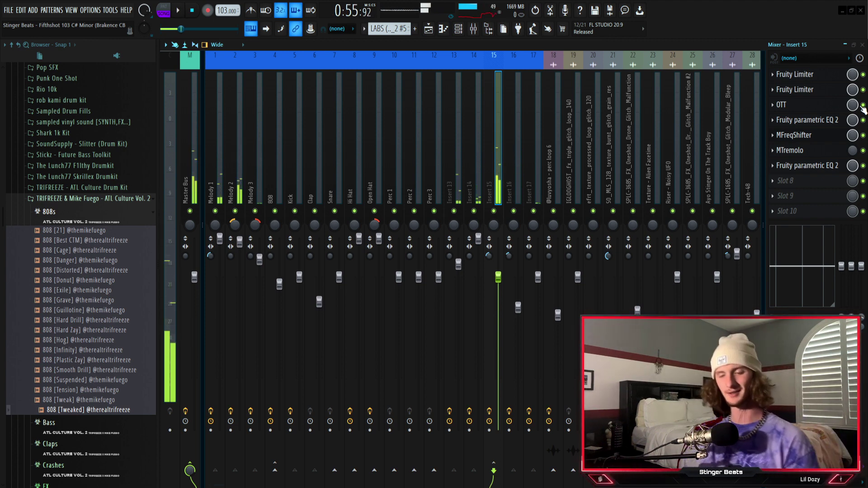
Back in the playlist, mark the time range over the Track 14 automation clip.
{"action": "left_click", "coordinate": [429, 28]}
{"action": "scroll", "coordinate": [427, 71], "scroll_direction": "up", "scroll_amount": 3}
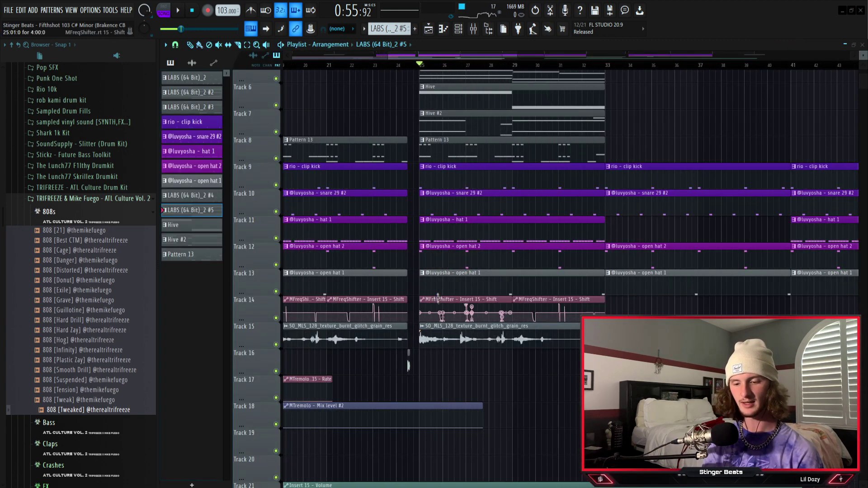
{"action": "left_click_drag", "start_coordinate": [439, 311], "coordinate": [580, 313]}
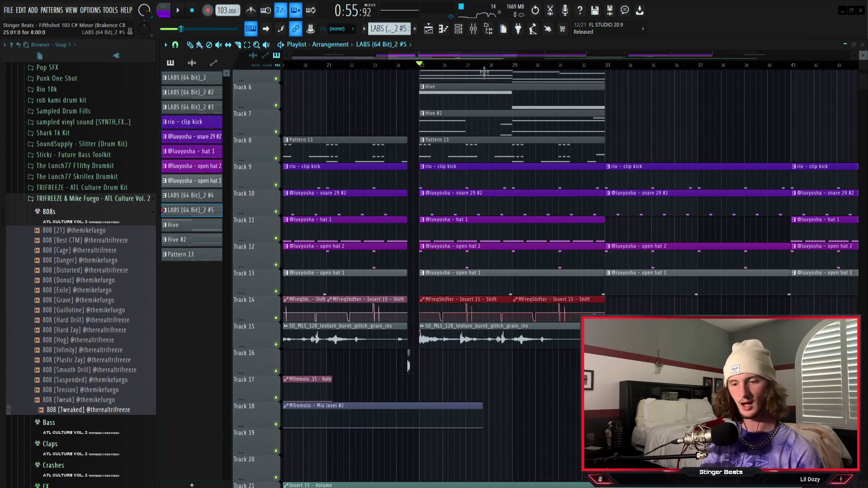
{"action": "scroll", "coordinate": [483, 68], "scroll_direction": "up", "scroll_amount": 2}
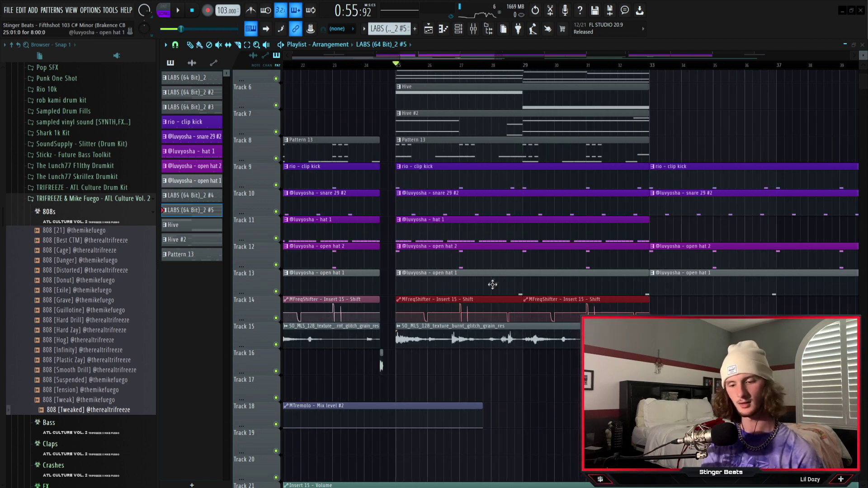
Check the MFreqShifter in the mixer, then play and stop the arrangement in the playlist.
{"action": "mouse_move", "coordinate": [476, 299]}
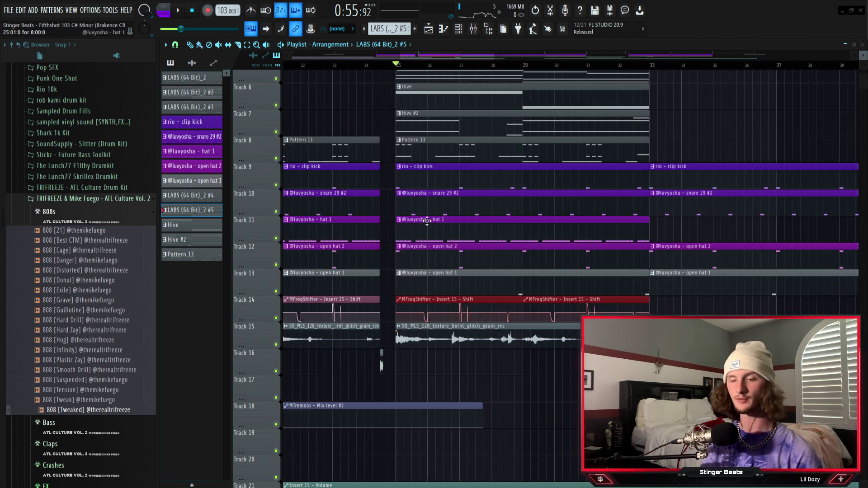
{"action": "left_click", "coordinate": [475, 30]}
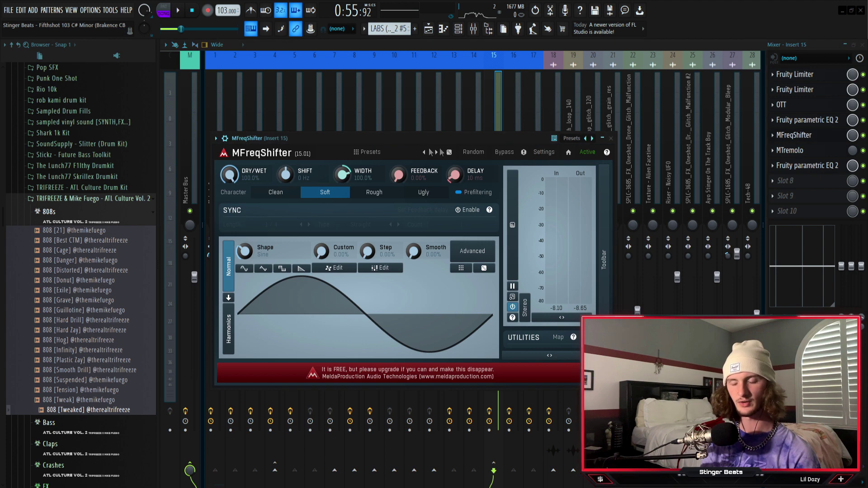
{"action": "left_click", "coordinate": [428, 30]}
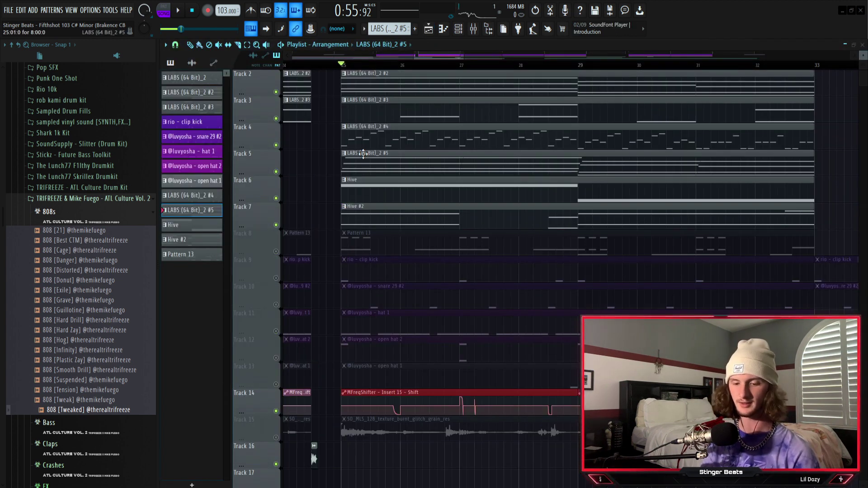
{"action": "key", "text": "space"}
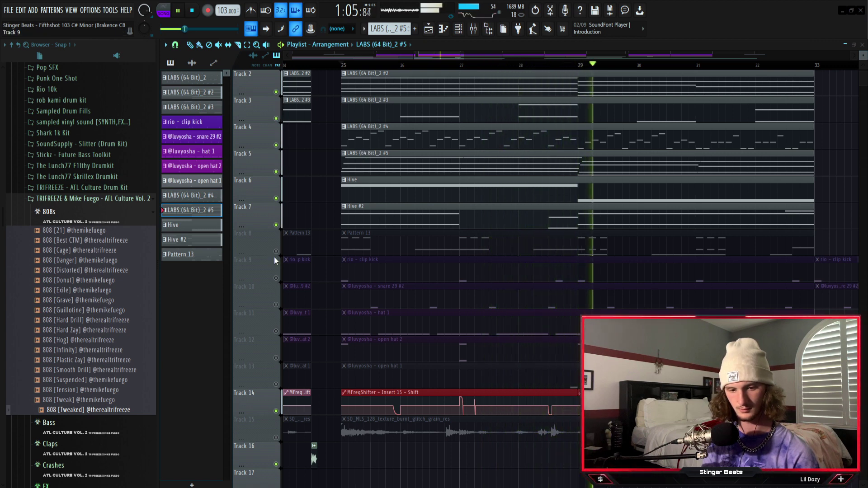
{"action": "key", "text": "space"}
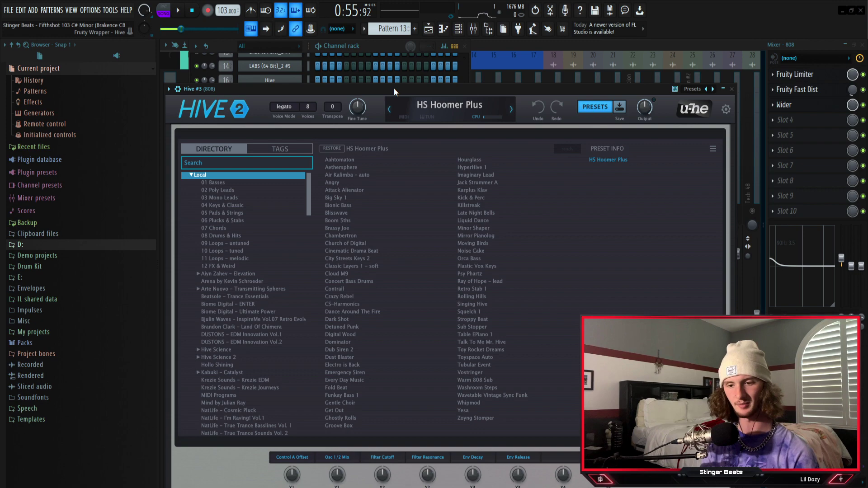
Audition the Hive #3 melody notes in the piano roll, then bring up the mixer.
{"action": "key", "text": "F7"}
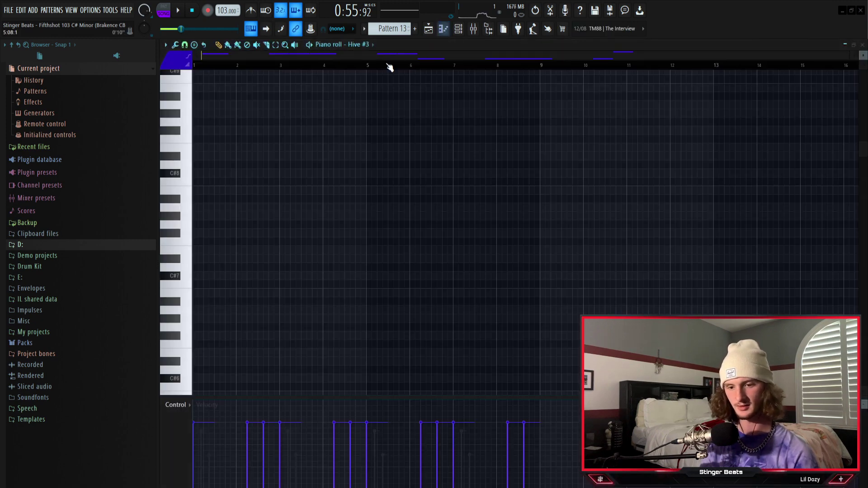
{"action": "scroll", "coordinate": [304, 203], "scroll_direction": "down", "scroll_amount": 3}
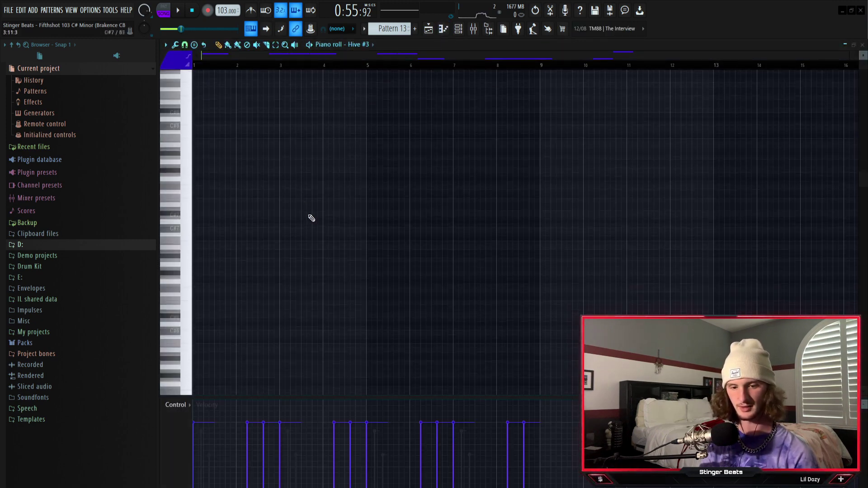
{"action": "key", "text": "space"}
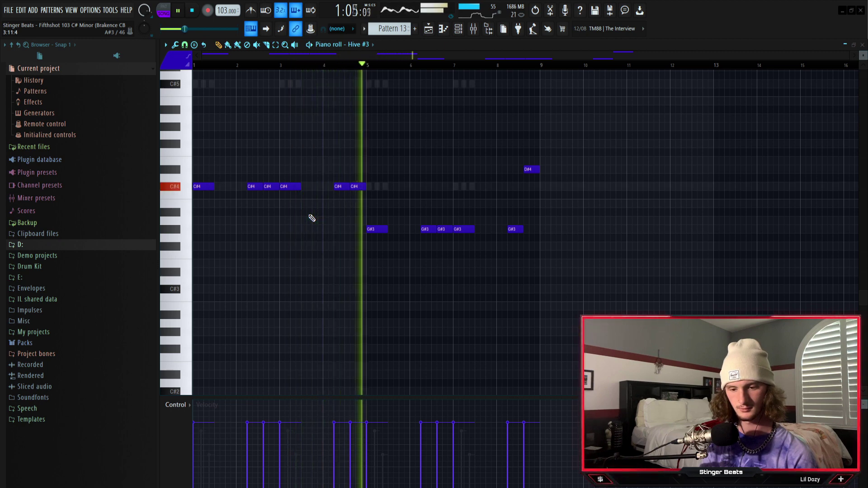
{"action": "key", "text": "space"}
{"action": "key", "text": "F9"}
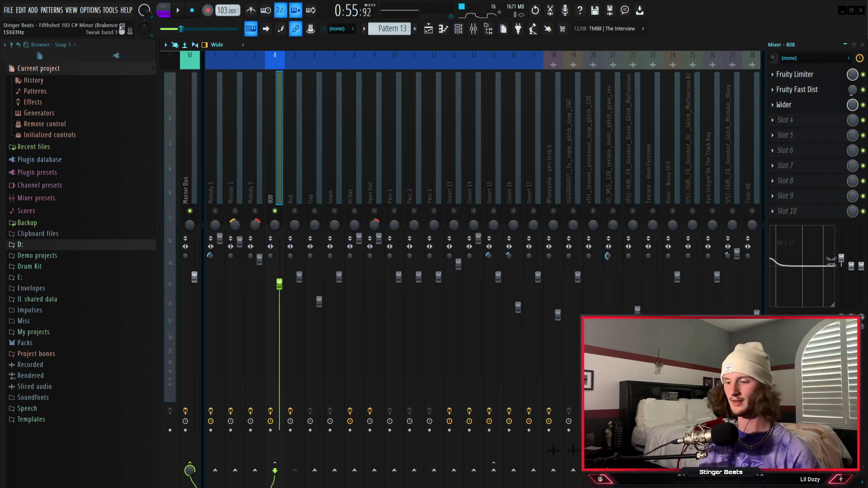
Audition the rio - clip kick pattern's six kicks from bar 3, then return to the playlist.
{"action": "left_click", "coordinate": [443, 29]}
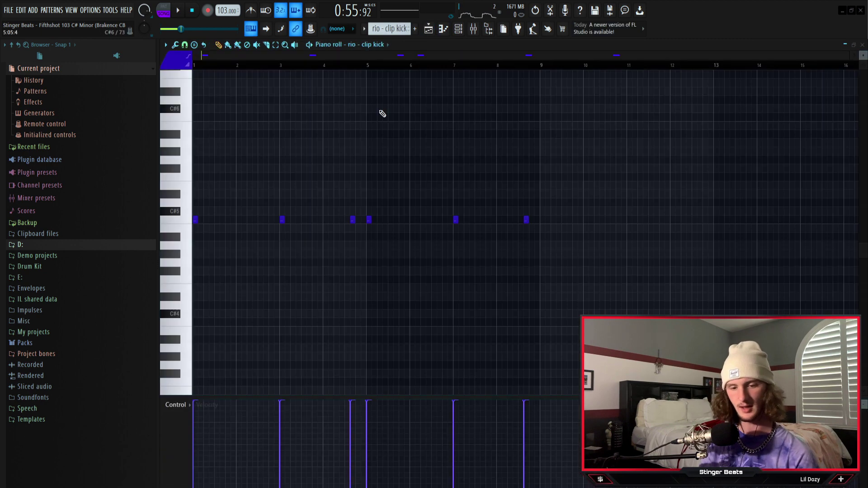
{"action": "key", "text": "space"}
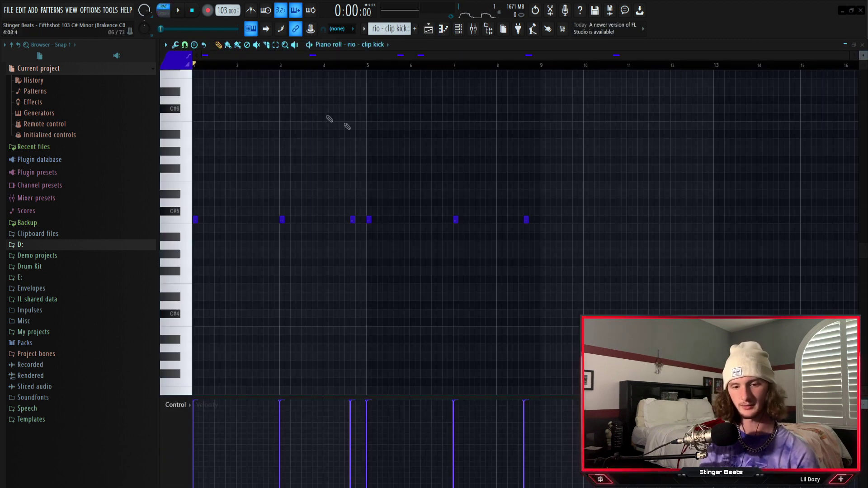
{"action": "left_click", "coordinate": [281, 64]}
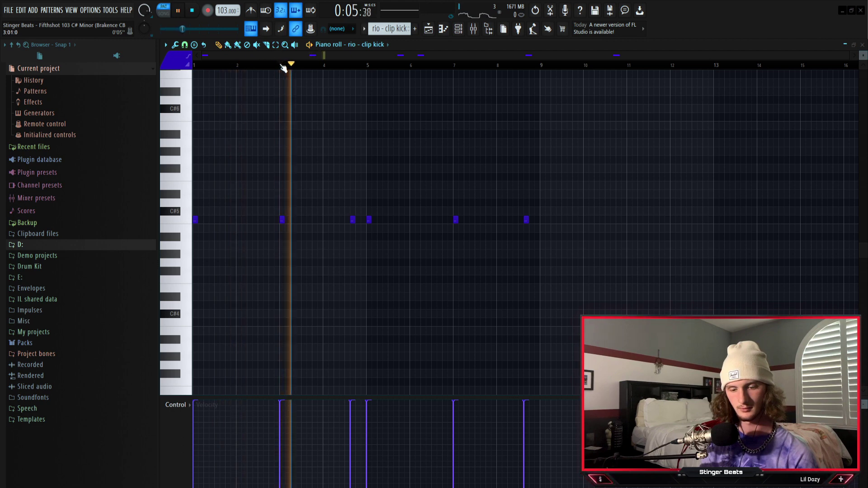
{"action": "key", "text": "space"}
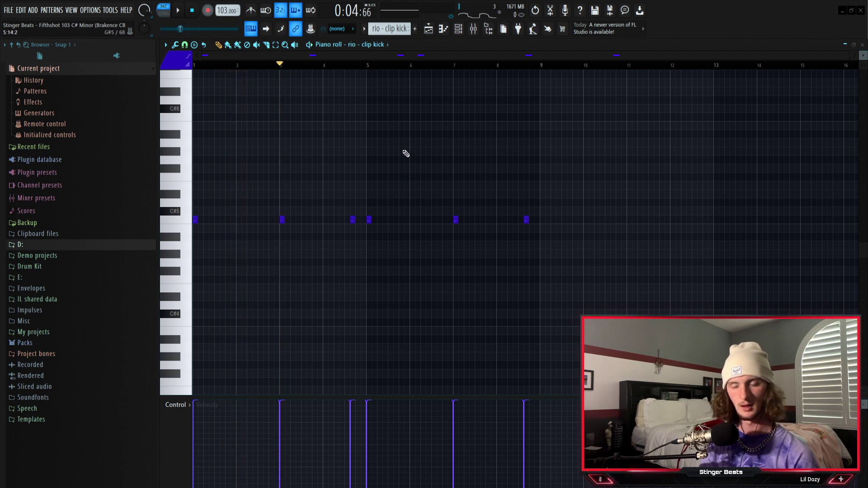
{"action": "left_click", "coordinate": [433, 27]}
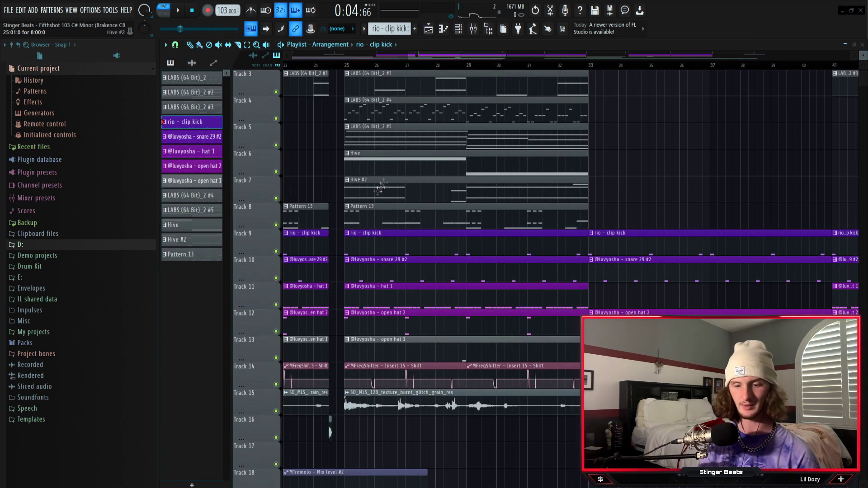
Open the snare 29 #2 clip's notes and play its eight snare hits from the start.
{"action": "double_click", "coordinate": [375, 221]}
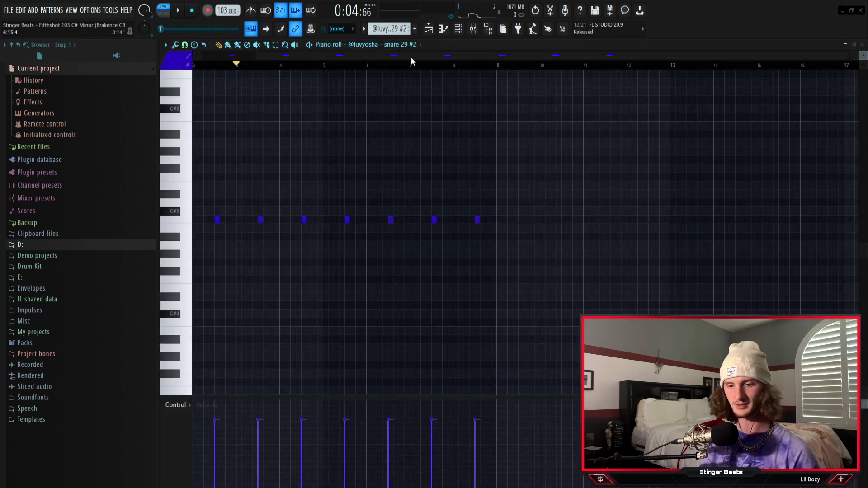
{"action": "left_click", "coordinate": [199, 65]}
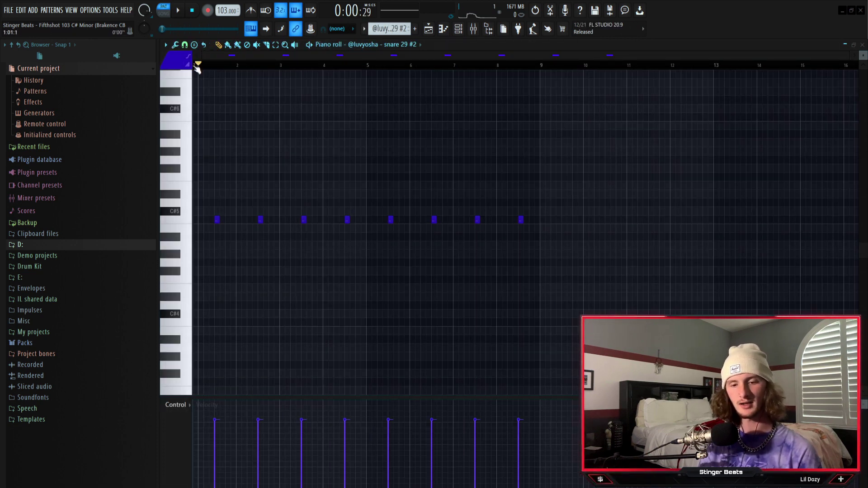
{"action": "key", "text": "space"}
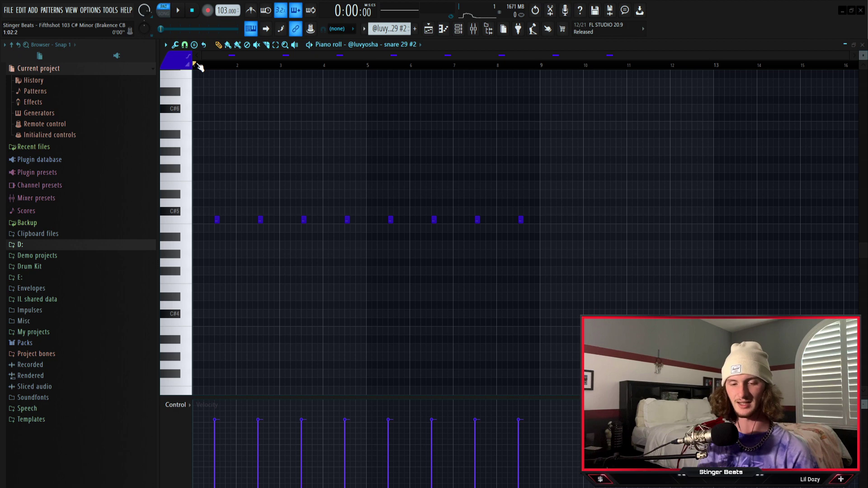
{"action": "key", "text": "space"}
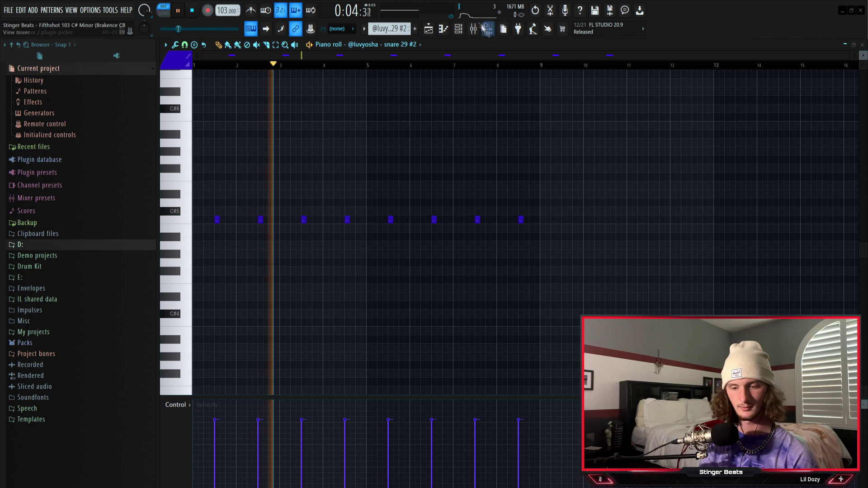
{"action": "key", "text": "space"}
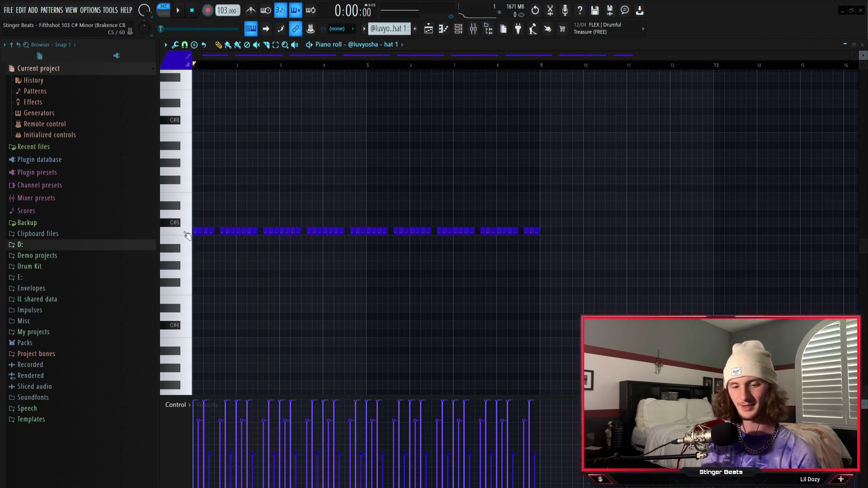
Select all hat 1 C#5 notes, audition the pattern, then show the mixer's Hi Hat insert.
{"action": "key", "text": "ctrl+a"}
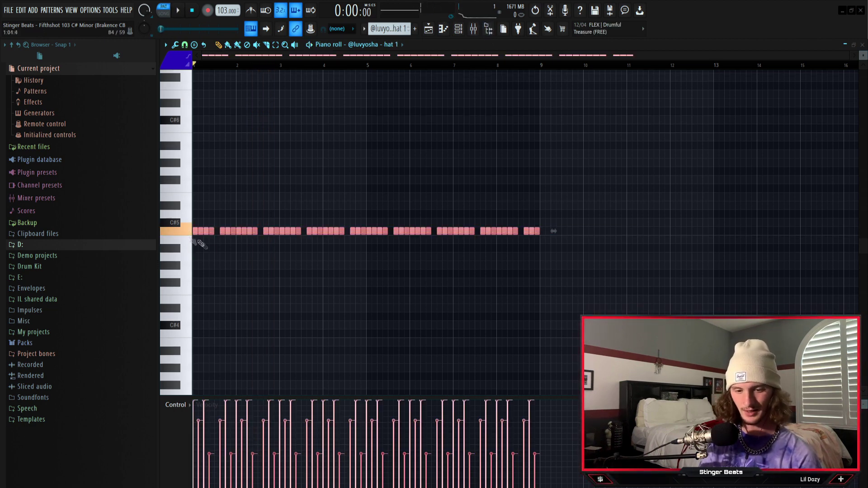
{"action": "scroll", "coordinate": [219, 226], "scroll_direction": "up", "scroll_amount": 1}
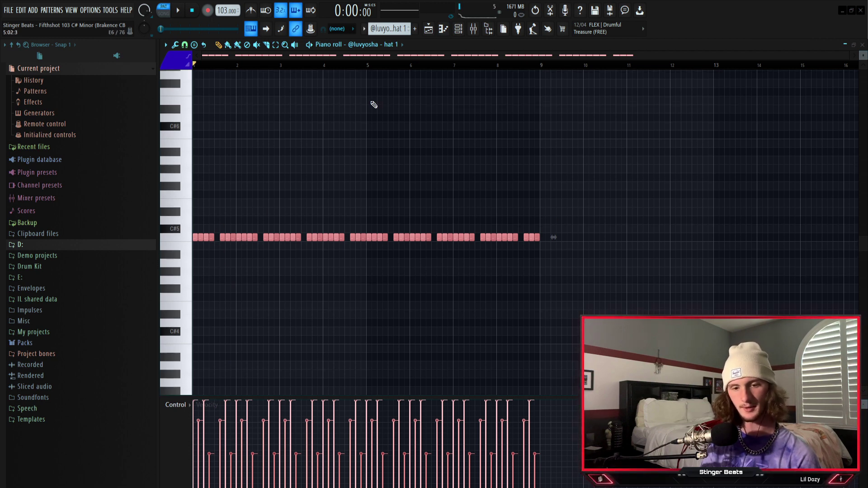
{"action": "key", "text": "space"}
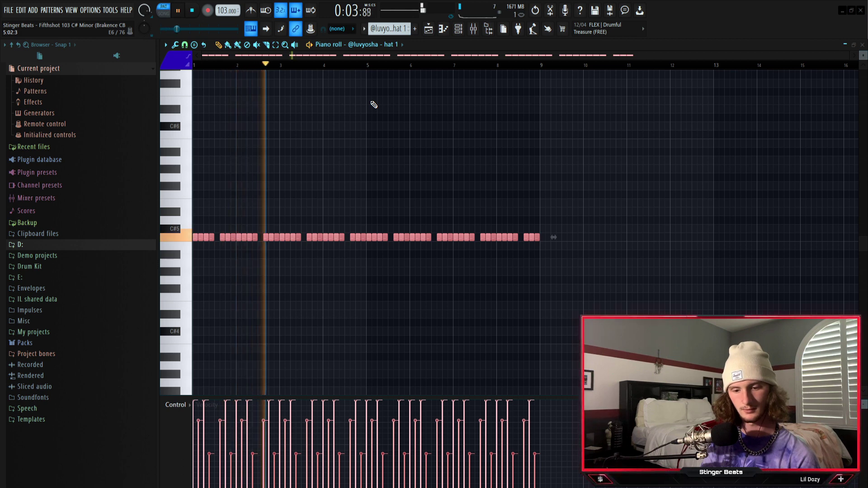
{"action": "key", "text": "space"}
{"action": "key", "text": "F9"}
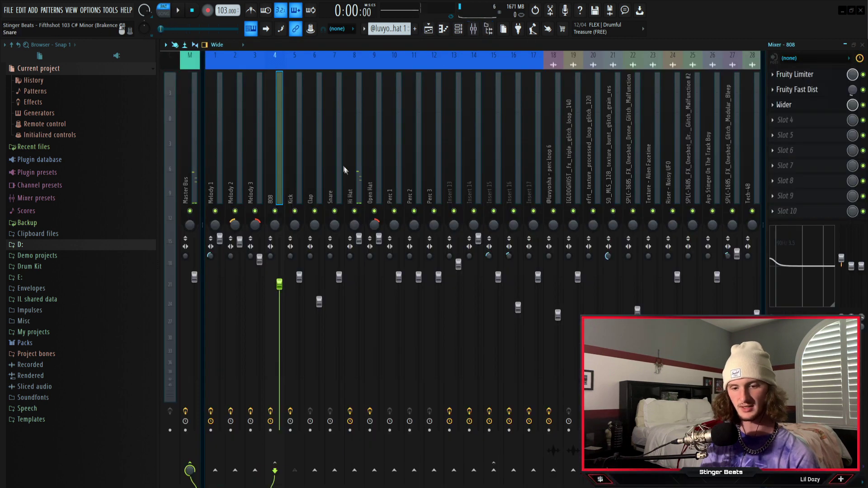
{"action": "left_click", "coordinate": [343, 170]}
Review the Hi Hat's Gross Beat, Fruity Reeverb 2, PanCake2 and Fracture effects, closing Fracture.
{"action": "left_click", "coordinate": [358, 170]}
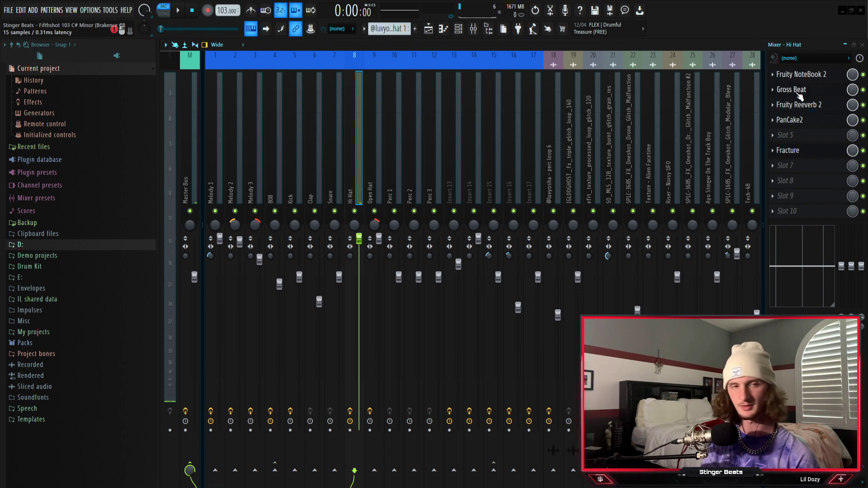
{"action": "left_click", "coordinate": [796, 91]}
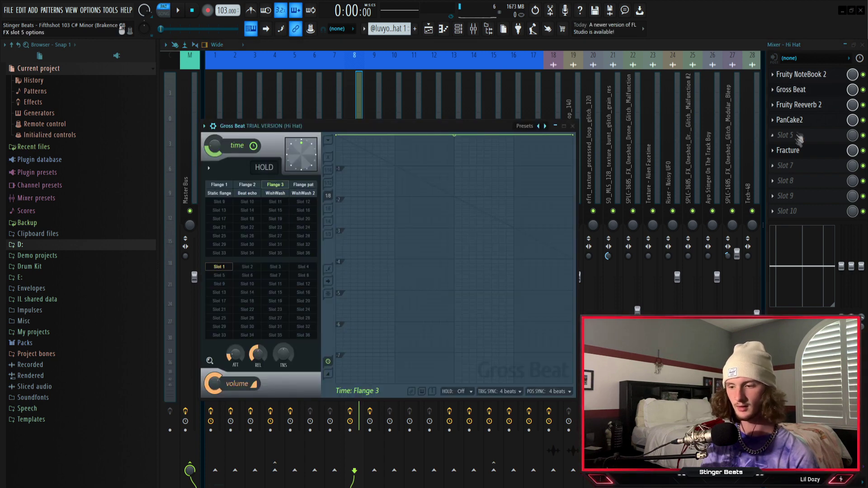
{"action": "left_click", "coordinate": [795, 104]}
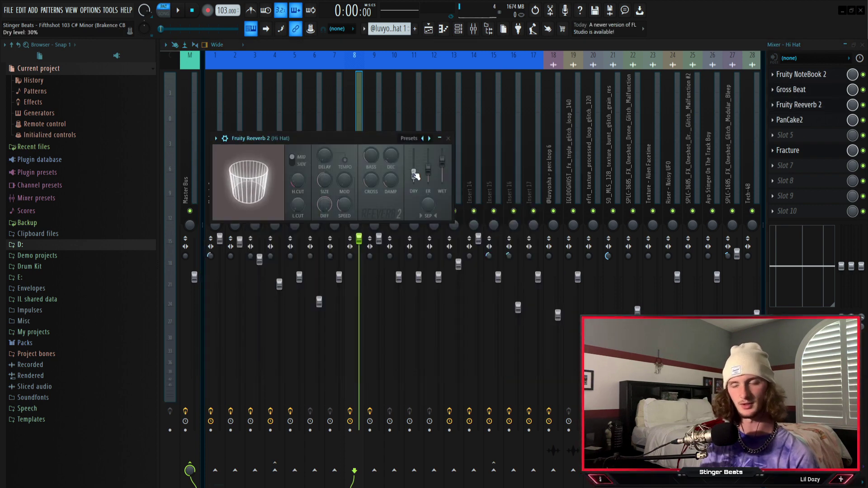
{"action": "left_click", "coordinate": [796, 120]}
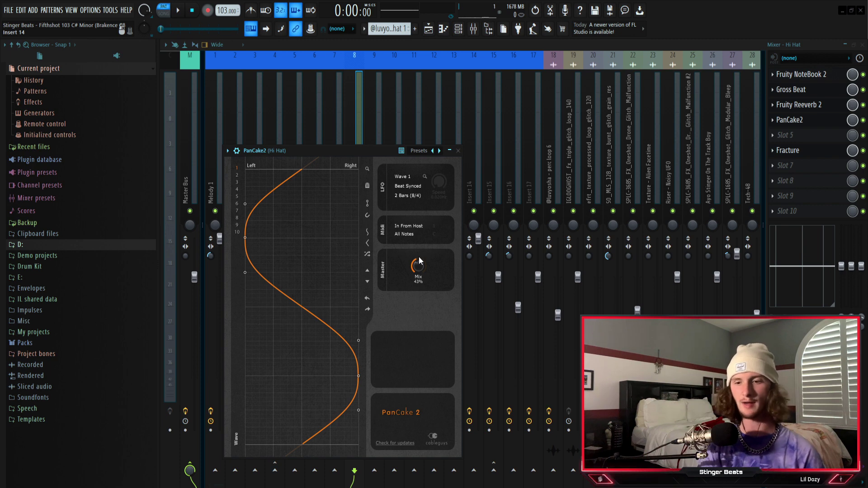
{"action": "left_click", "coordinate": [787, 150]}
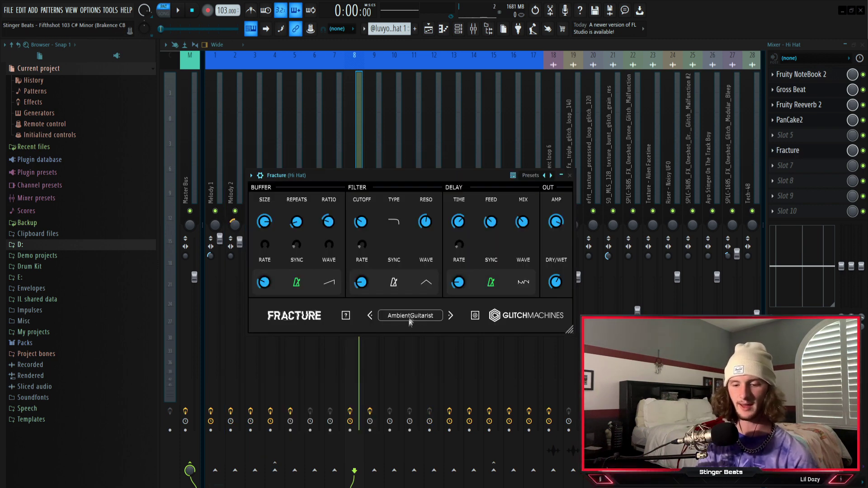
{"action": "left_click", "coordinate": [370, 397]}
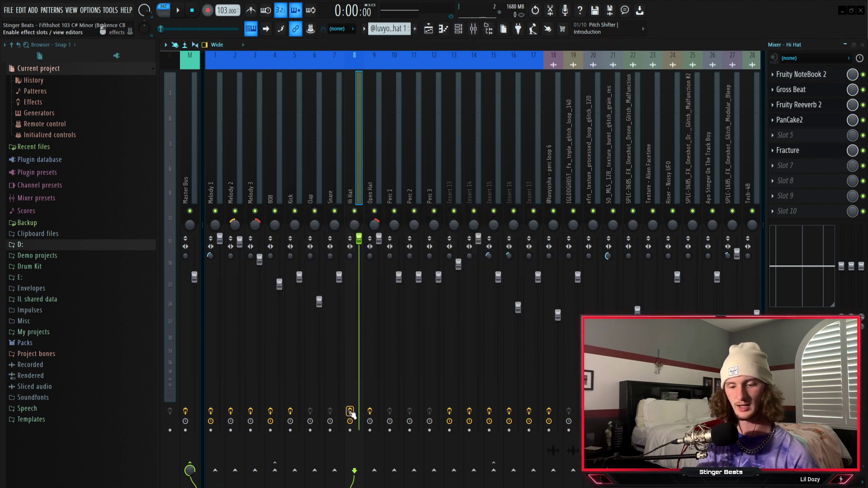
Audition the hi-hat through its effects, then stop playback.
{"action": "key", "text": "space"}
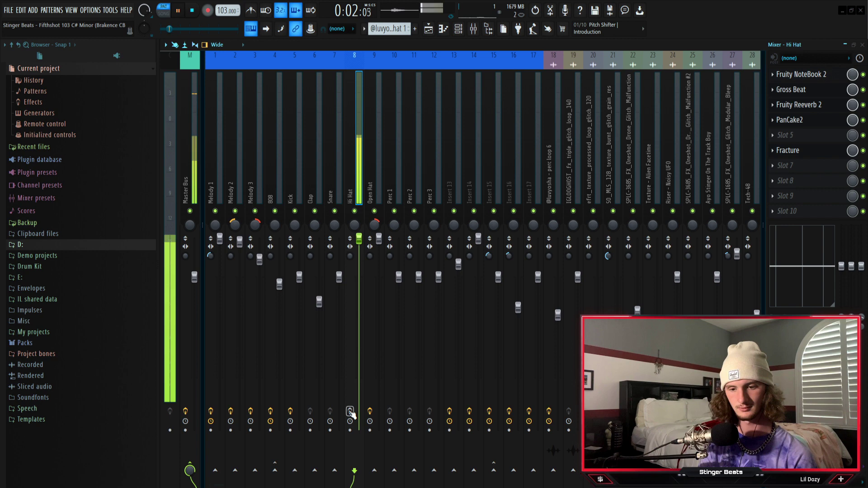
{"action": "key", "text": "space"}
{"action": "key", "text": "space"}
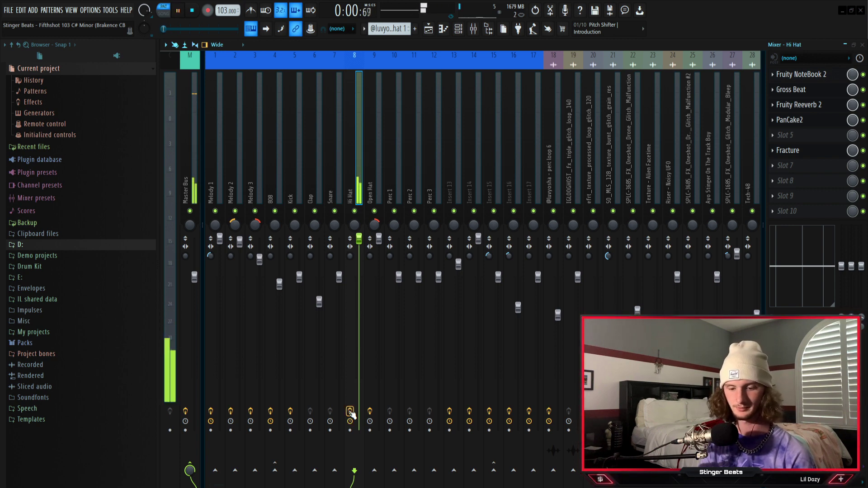
{"action": "key", "text": "space"}
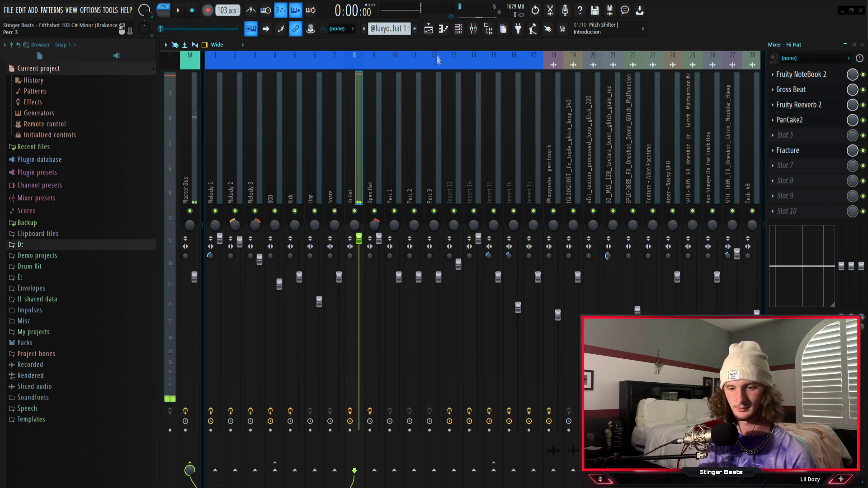
{"action": "key", "text": "F5"}
Switch the piano roll to the open hat 2 pattern and audition its sparse notes.
{"action": "left_click", "coordinate": [443, 29]}
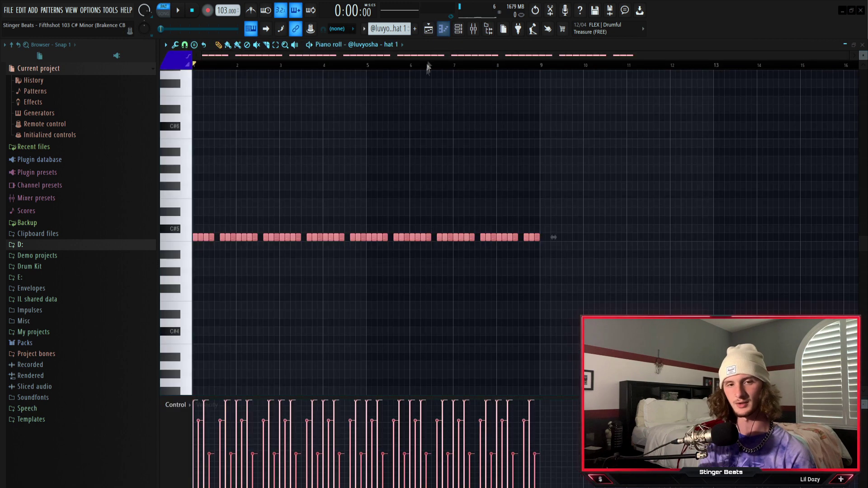
{"action": "key", "text": "KP_Add"}
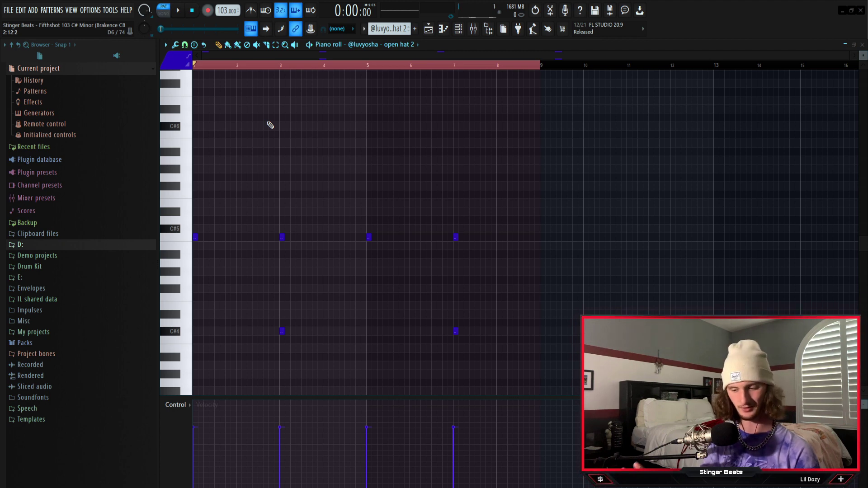
{"action": "key", "text": "space"}
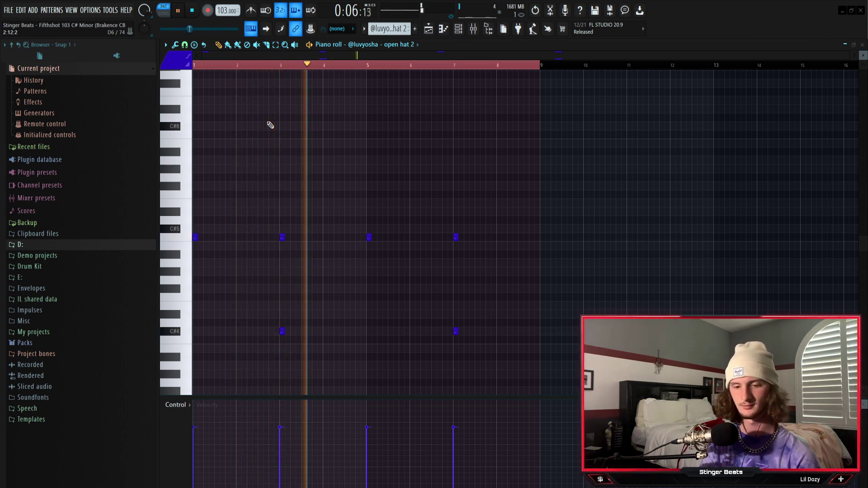
{"action": "key", "text": "space"}
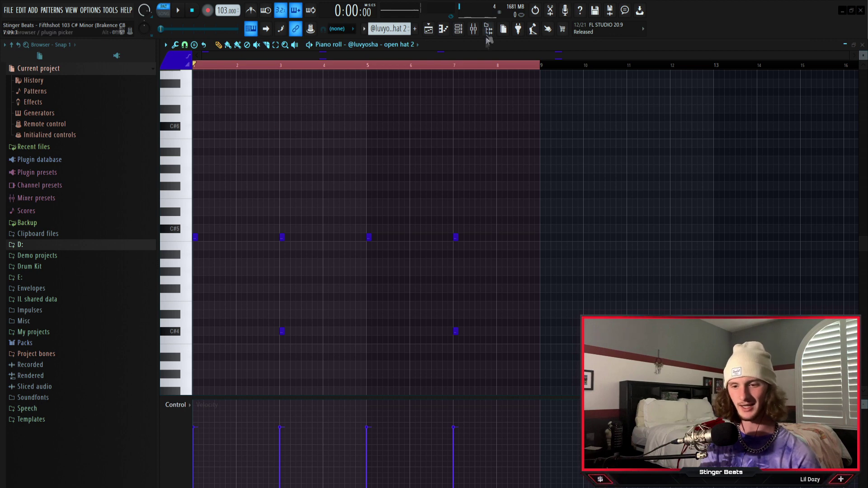
{"action": "left_click", "coordinate": [473, 29]}
Review the Open Hat's dblue_Glitch, Fruity Fast Dist and Fruity Reeverb 2 effects, then close them.
{"action": "left_click", "coordinate": [369, 153]}
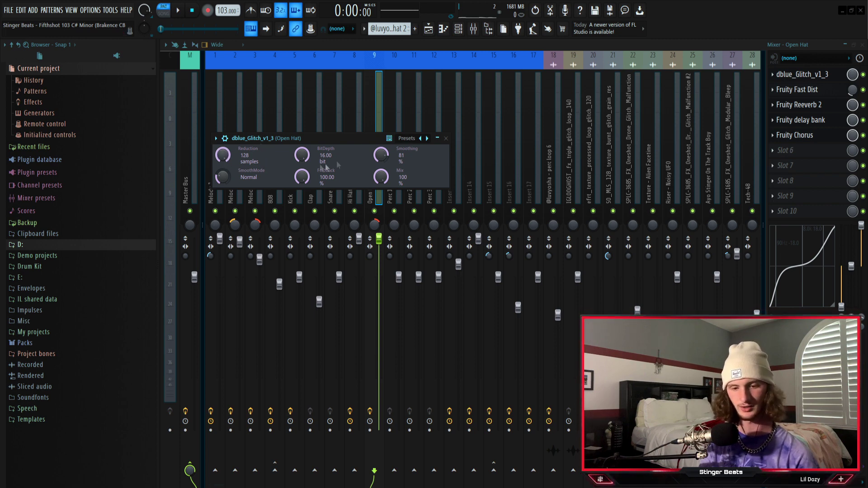
{"action": "left_click", "coordinate": [800, 91]}
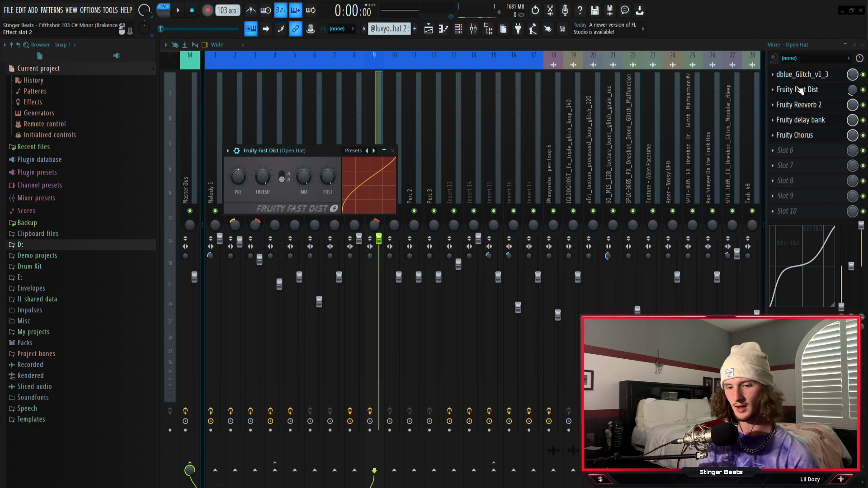
{"action": "left_click", "coordinate": [799, 104]}
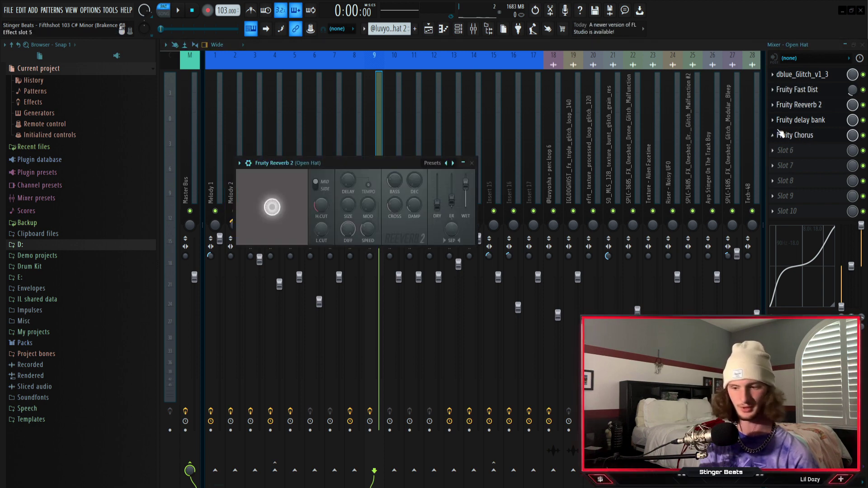
{"action": "left_click", "coordinate": [801, 120]}
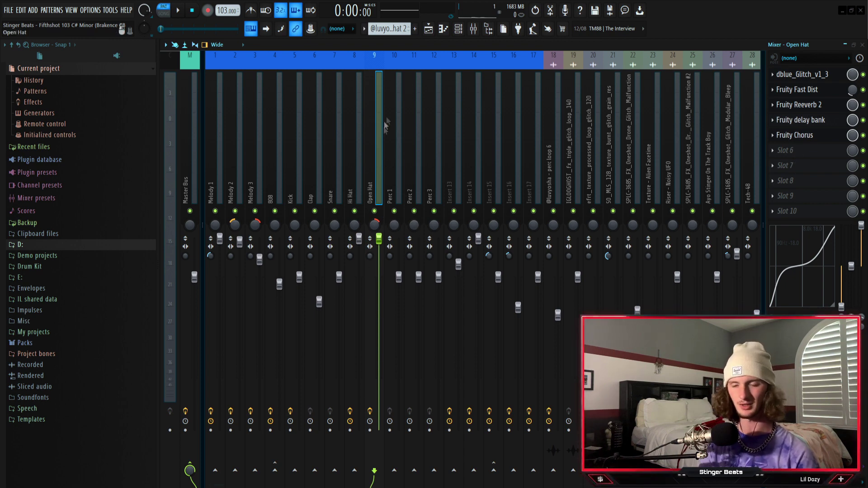
{"action": "key", "text": "F7"}
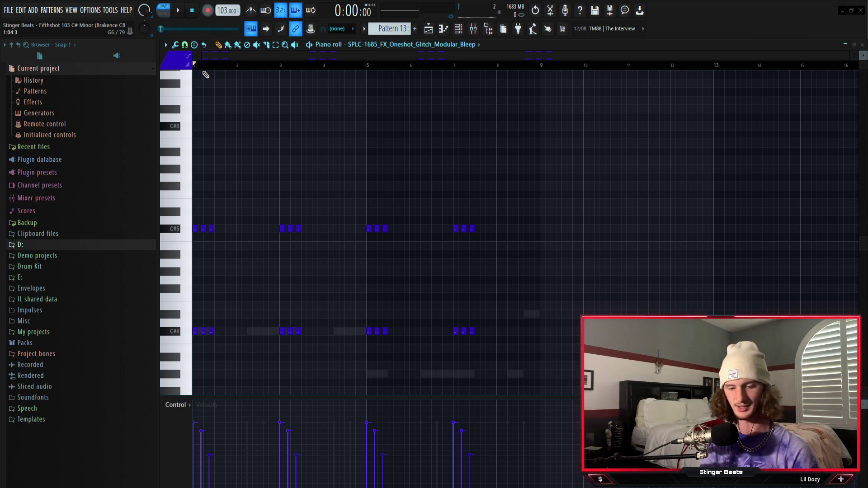
Play and stop Pattern 13's Glitch Modular Bleep notes, then return to the playlist.
{"action": "key", "text": "space"}
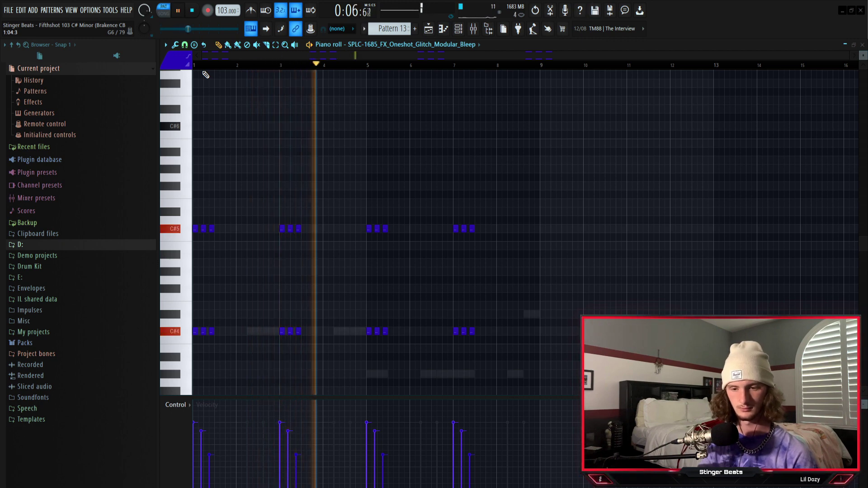
{"action": "key", "text": "space"}
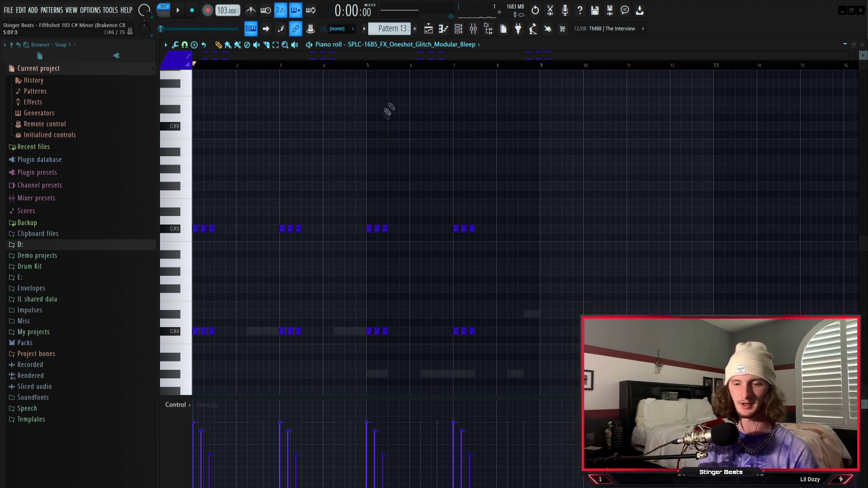
{"action": "key", "text": "F5"}
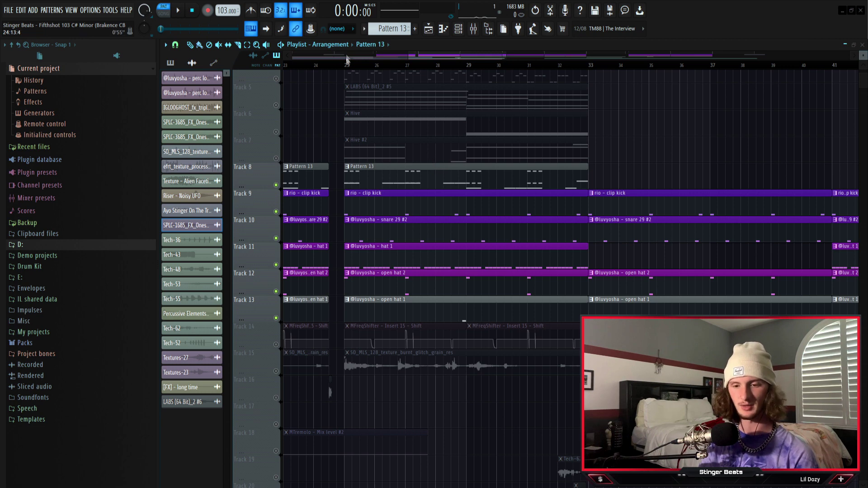
{"action": "key", "text": "space"}
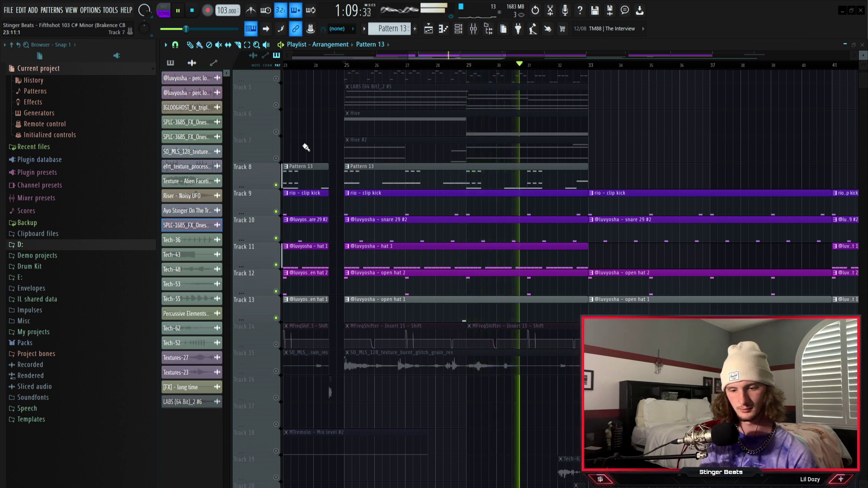
{"action": "key", "text": "space"}
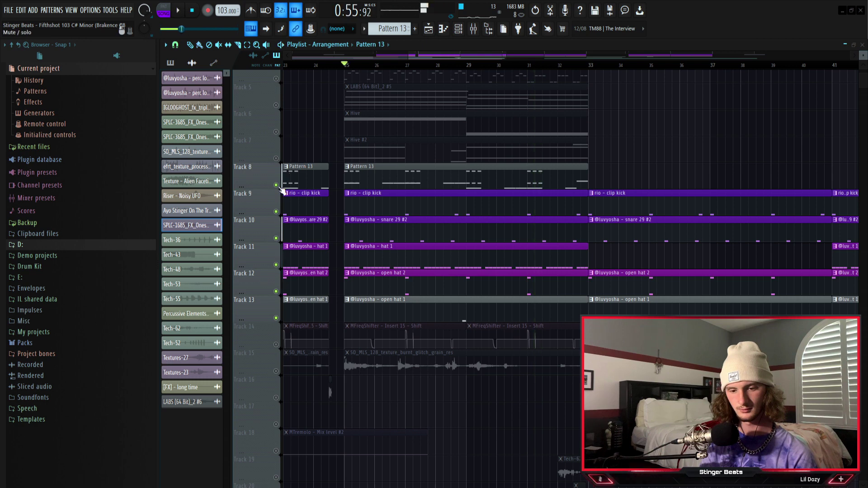
{"action": "scroll", "coordinate": [348, 71], "scroll_direction": "down", "scroll_amount": 5}
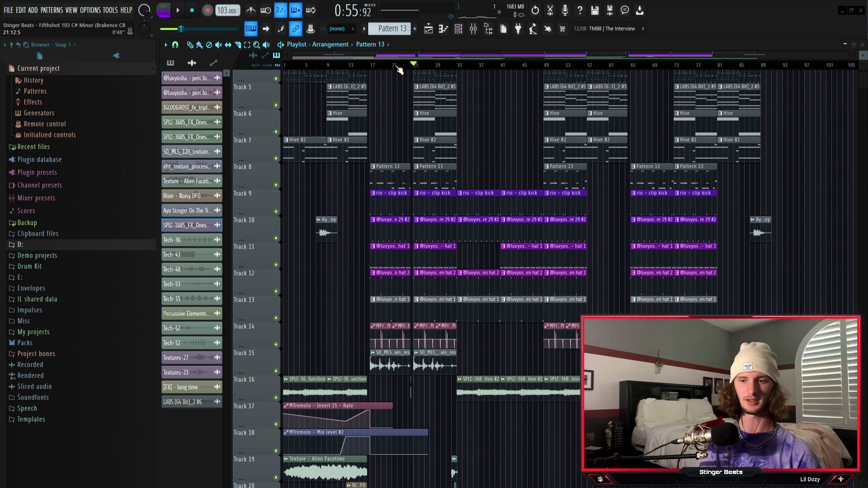
{"action": "scroll", "coordinate": [378, 281], "scroll_direction": "up", "scroll_amount": 4}
{"action": "scroll", "coordinate": [378, 281], "scroll_direction": "down", "scroll_amount": 2}
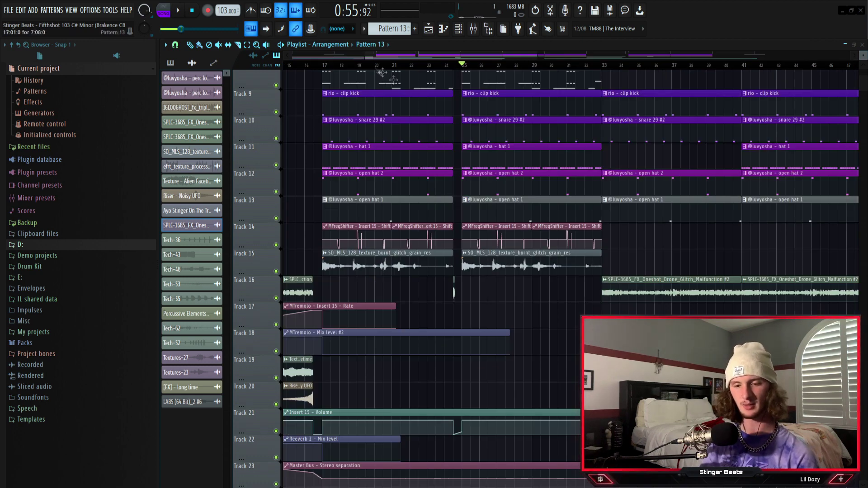
{"action": "scroll", "coordinate": [326, 69], "scroll_direction": "up", "scroll_amount": 2}
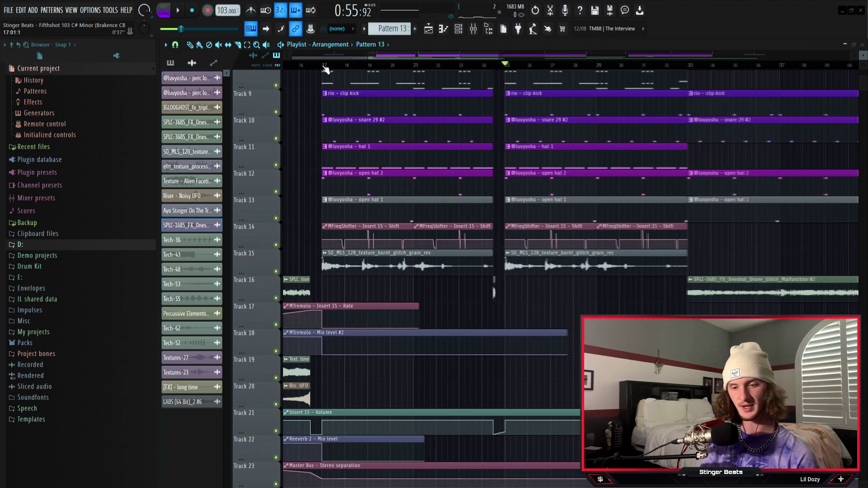
Solo Track 15's burnt glitch texture and audition it.
{"action": "right_click", "coordinate": [276, 271]}
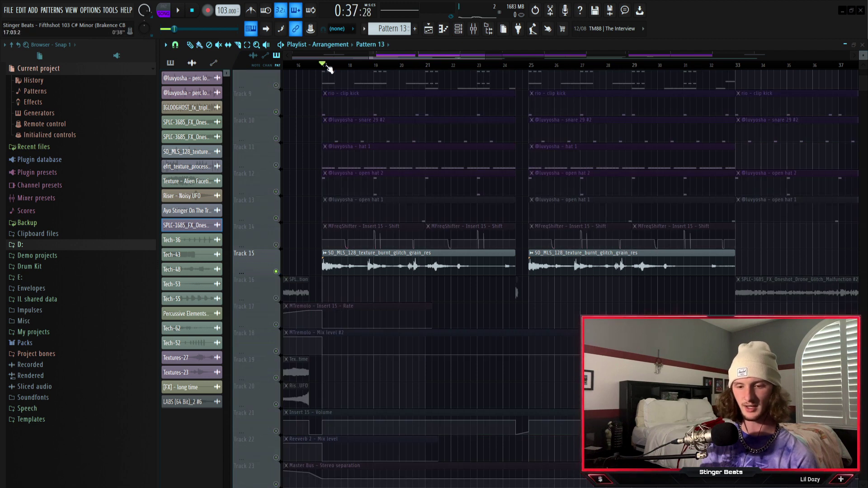
{"action": "key", "text": "space"}
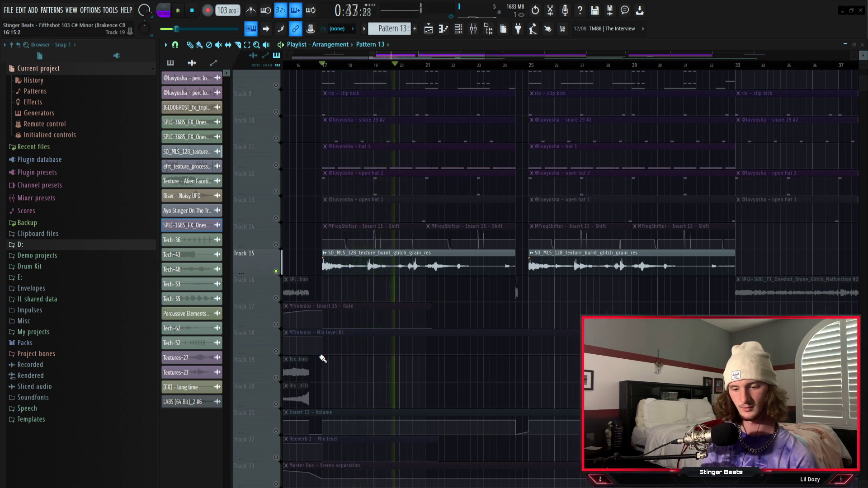
{"action": "key", "text": "space"}
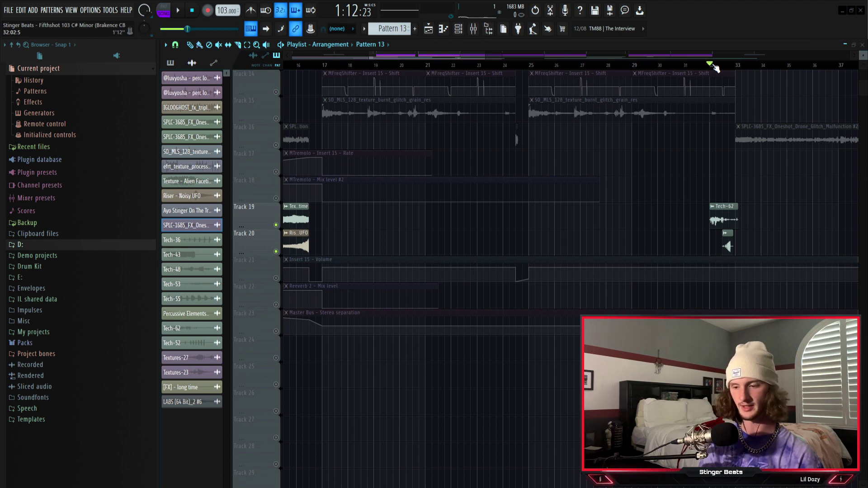
Zoom the playlist out and play the arrangement from bar 25, where the drums enter.
{"action": "key", "text": "space"}
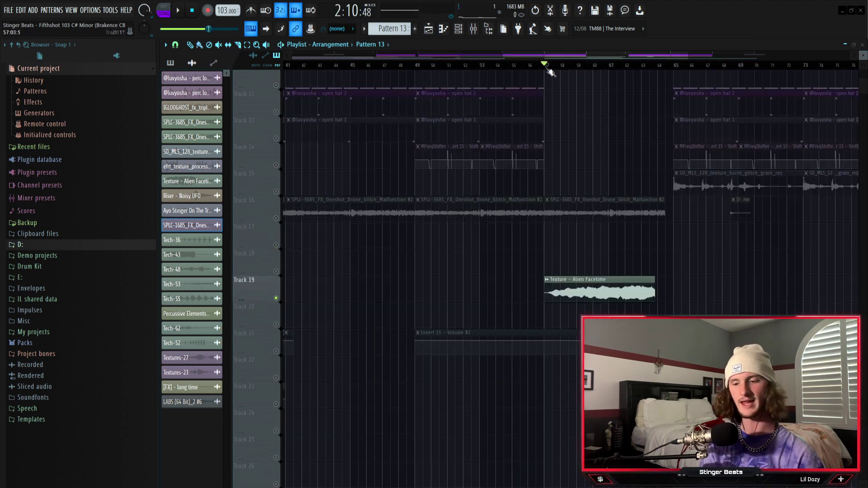
{"action": "key", "text": "space"}
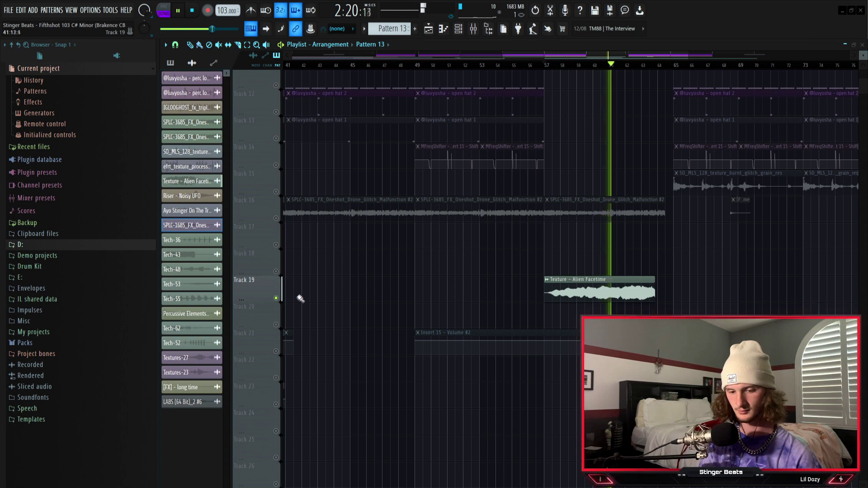
{"action": "key", "text": "space"}
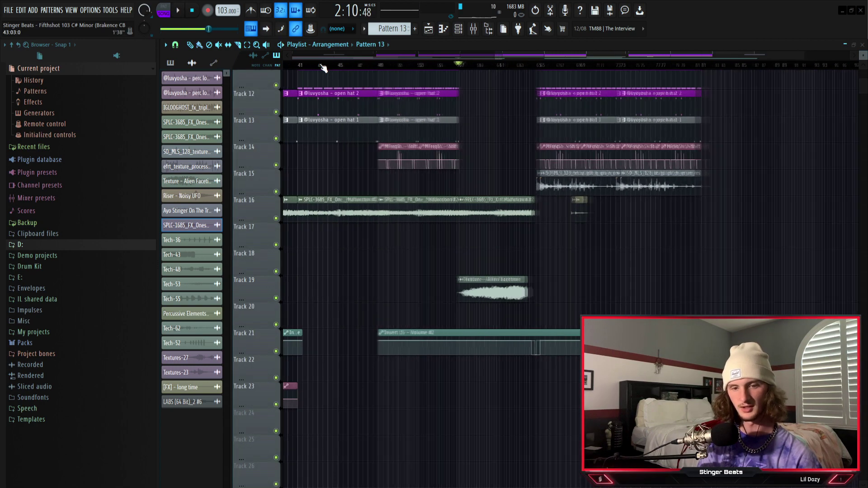
{"action": "scroll", "coordinate": [317, 248], "scroll_direction": "down", "scroll_amount": 4}
{"action": "scroll", "coordinate": [360, 158], "scroll_direction": "up", "scroll_amount": 4}
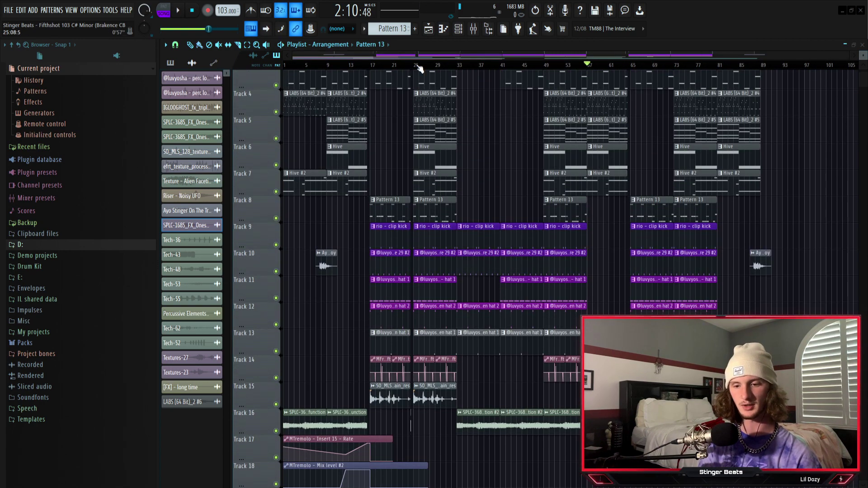
{"action": "scroll", "coordinate": [419, 68], "scroll_direction": "up", "scroll_amount": 2}
{"action": "key", "text": "space"}
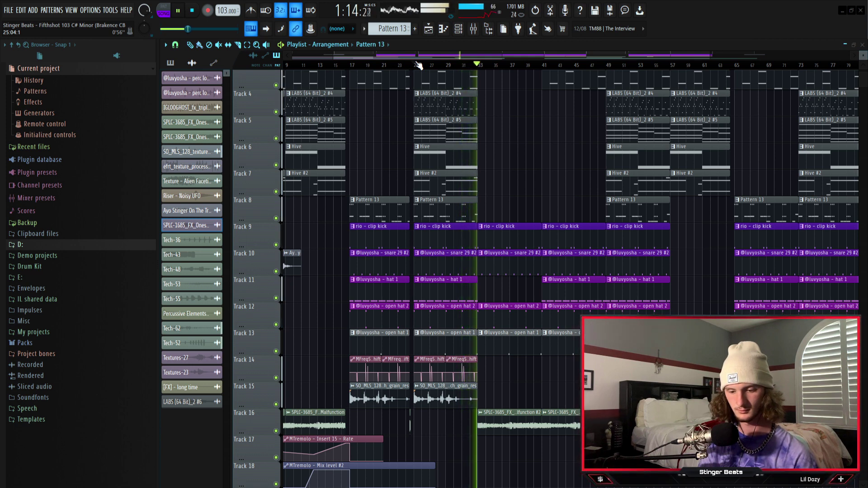
{"action": "key", "text": "space"}
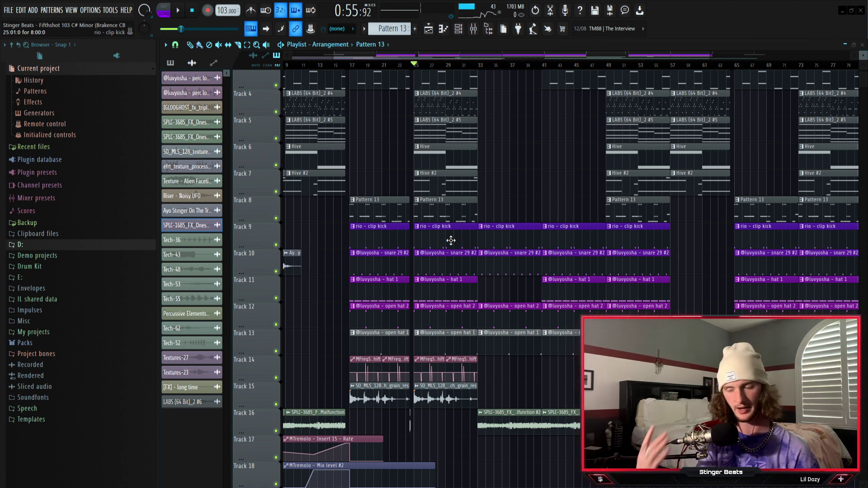
Drag a time selection over Track 16 in the playlist, then clear it.
{"action": "scroll", "coordinate": [339, 126], "scroll_direction": "down", "scroll_amount": 3}
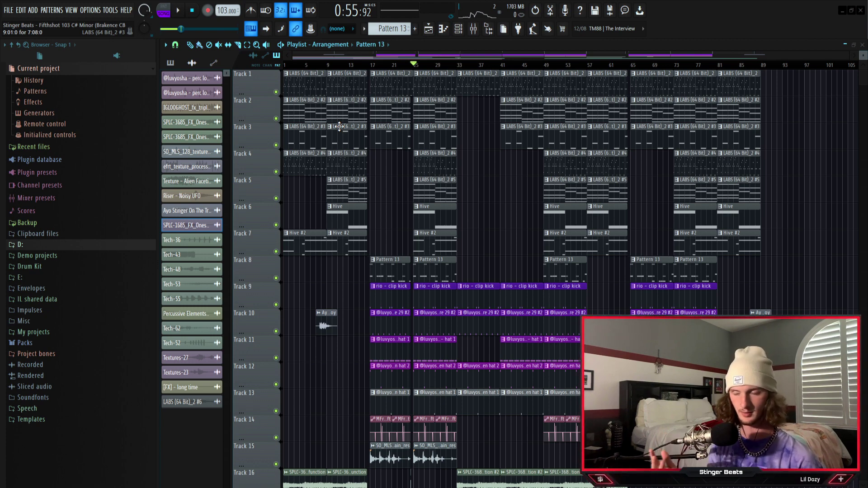
{"action": "scroll", "coordinate": [344, 216], "scroll_direction": "up", "scroll_amount": 3}
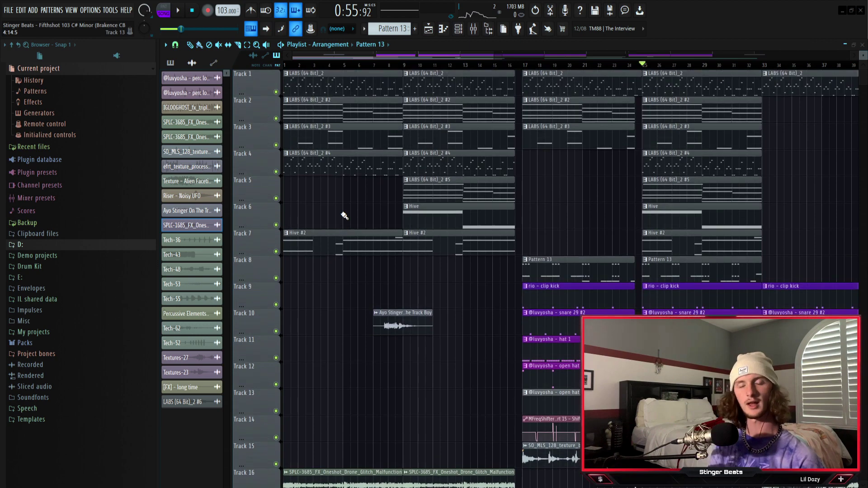
{"action": "left_click_drag", "start_coordinate": [320, 86], "coordinate": [461, 244]}
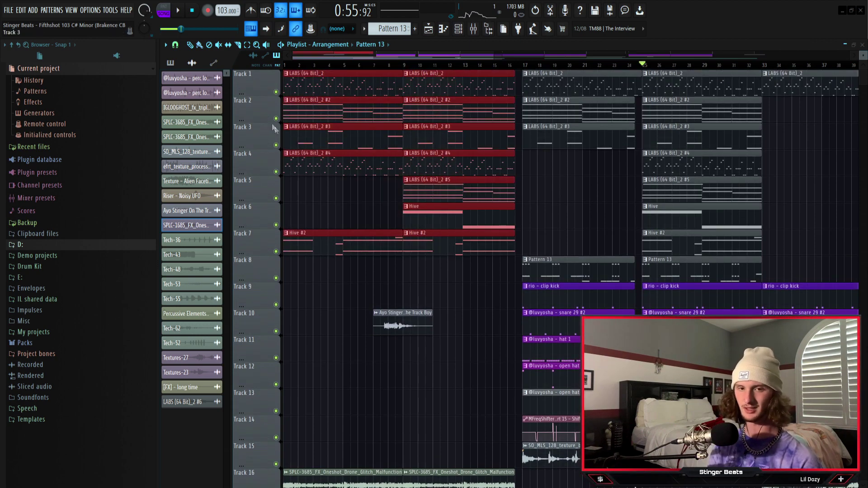
{"action": "scroll", "coordinate": [397, 226], "scroll_direction": "down", "scroll_amount": 3}
{"action": "scroll", "coordinate": [397, 226], "scroll_direction": "down", "scroll_amount": 5}
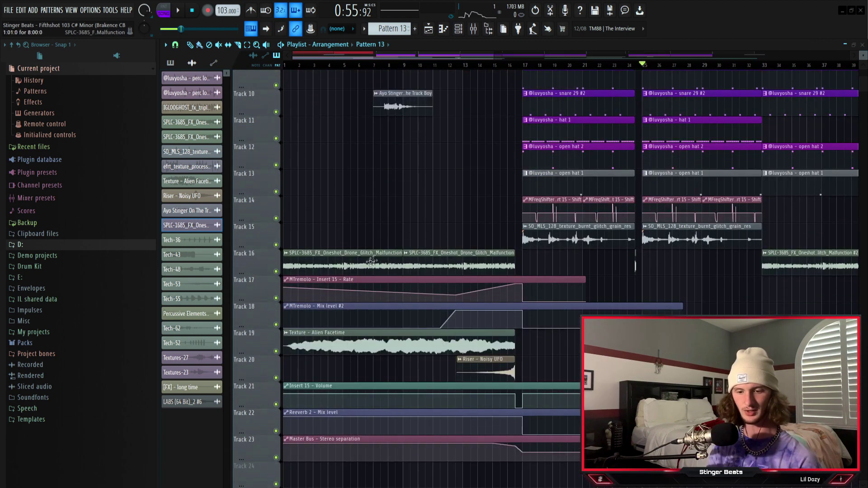
{"action": "left_click", "coordinate": [454, 274]}
Solo the glitch drone on Track 16, unsolo it, and stop playback.
{"action": "right_click", "coordinate": [276, 271]}
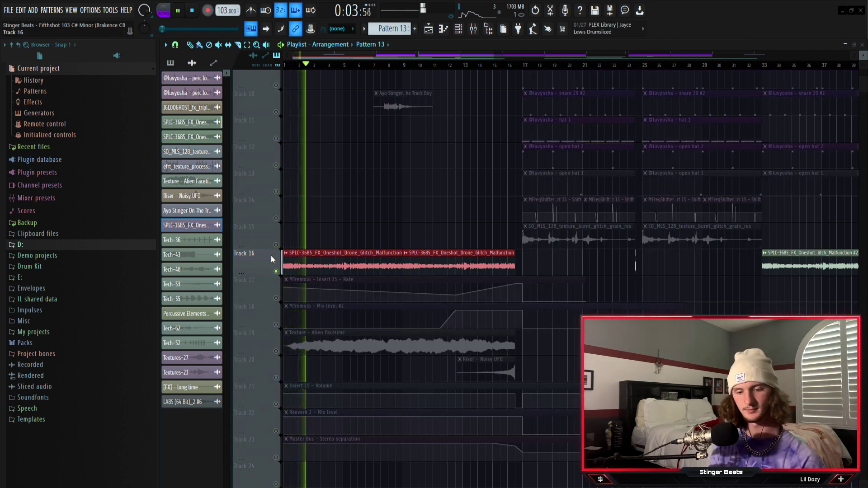
{"action": "right_click", "coordinate": [277, 272]}
{"action": "key", "text": "space"}
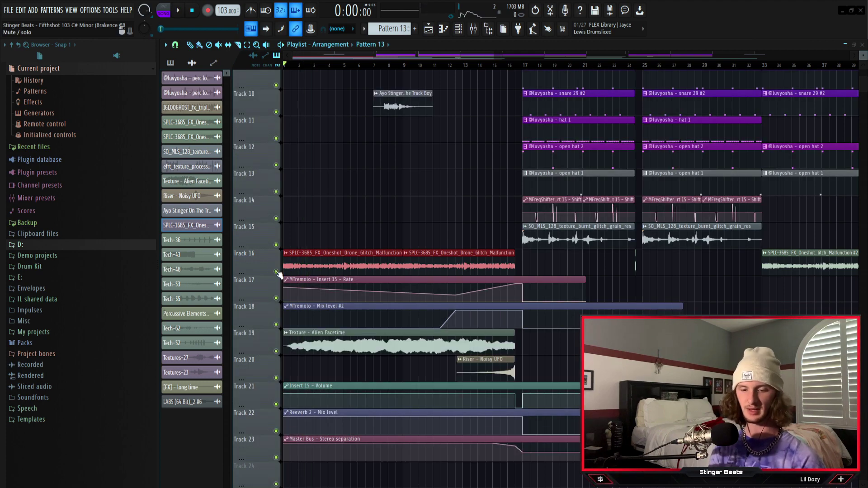
Select both MTremolo automation clips on Tracks 17–18 and bring up the Mixer's master reverb.
{"action": "scroll", "coordinate": [277, 285], "scroll_direction": "down", "scroll_amount": 2}
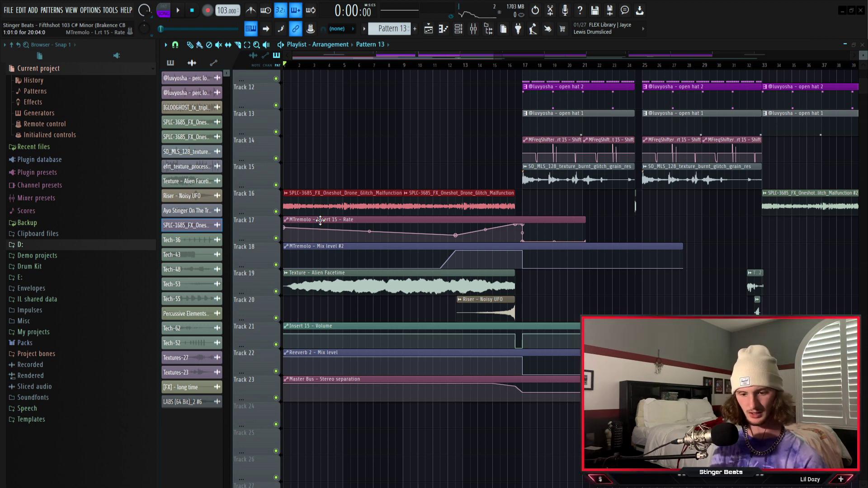
{"action": "left_click_drag", "start_coordinate": [320, 221], "coordinate": [335, 245]}
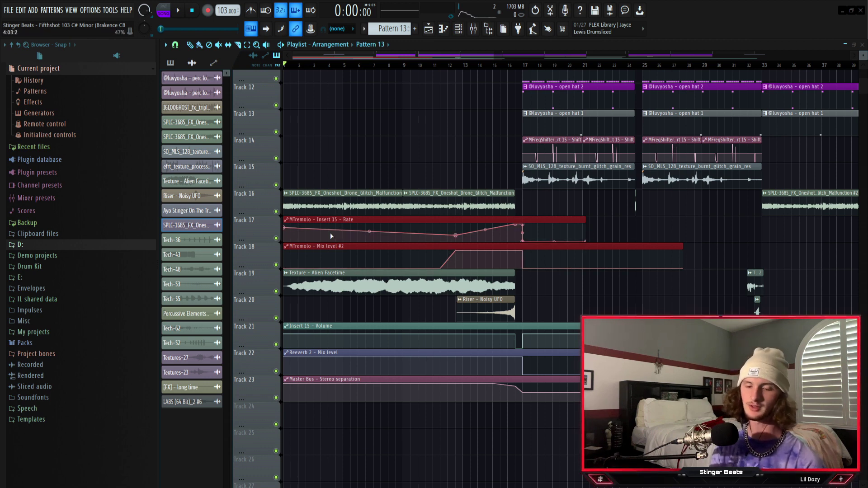
{"action": "scroll", "coordinate": [410, 260], "scroll_direction": "up", "scroll_amount": 2}
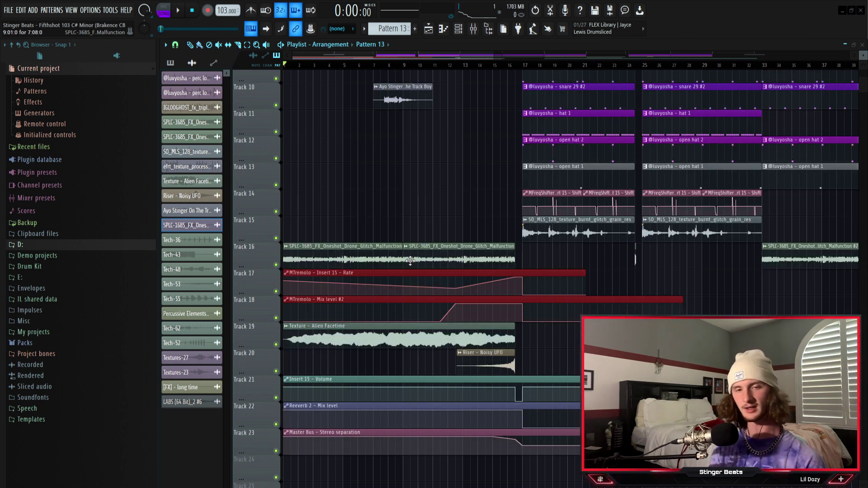
{"action": "key", "text": "F9"}
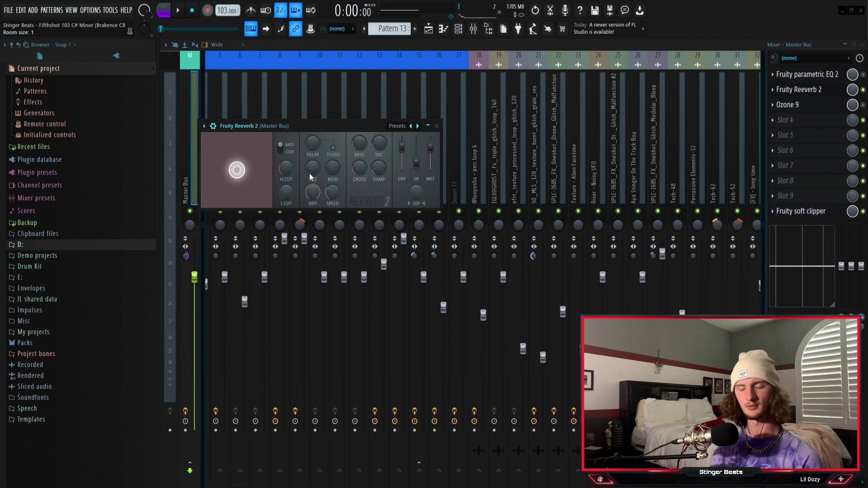
Close the master Reeverb 2 window and the Mixer, then review the playlist's automation tracks.
{"action": "key", "text": "Escape"}
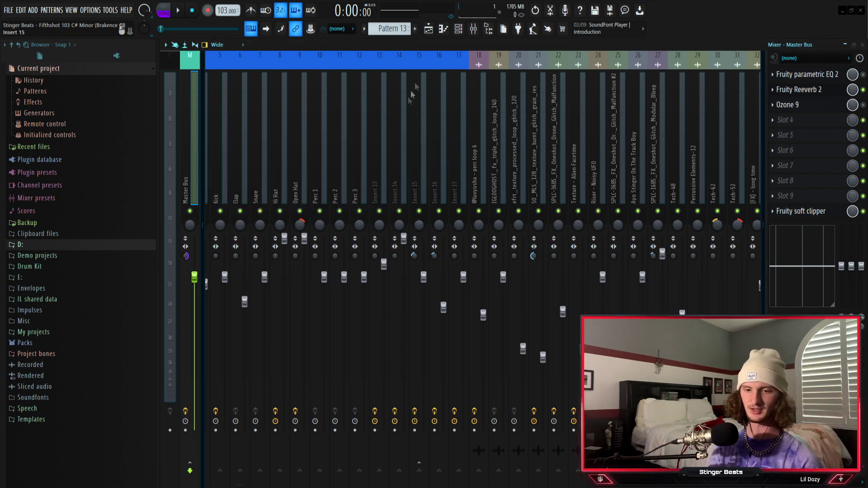
{"action": "key", "text": "F9"}
{"action": "scroll", "coordinate": [454, 90], "scroll_direction": "down", "scroll_amount": 2}
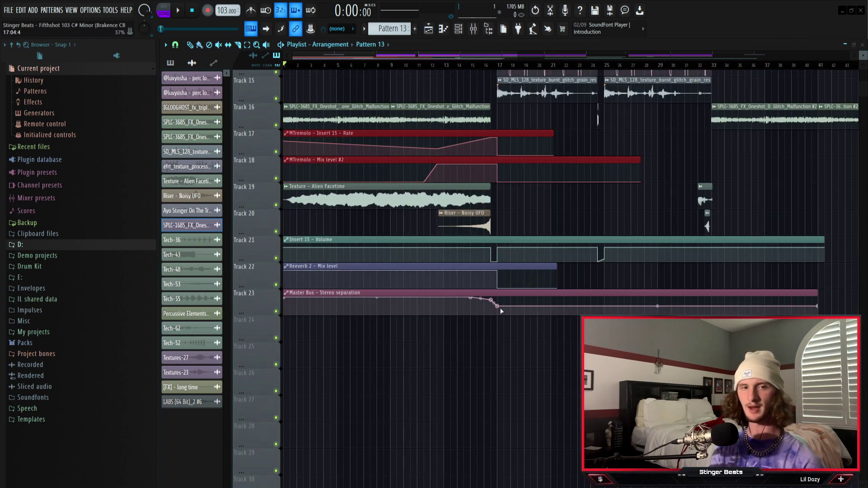
{"action": "scroll", "coordinate": [499, 308], "scroll_direction": "up", "scroll_amount": 4}
{"action": "scroll", "coordinate": [430, 164], "scroll_direction": "up", "scroll_amount": 2}
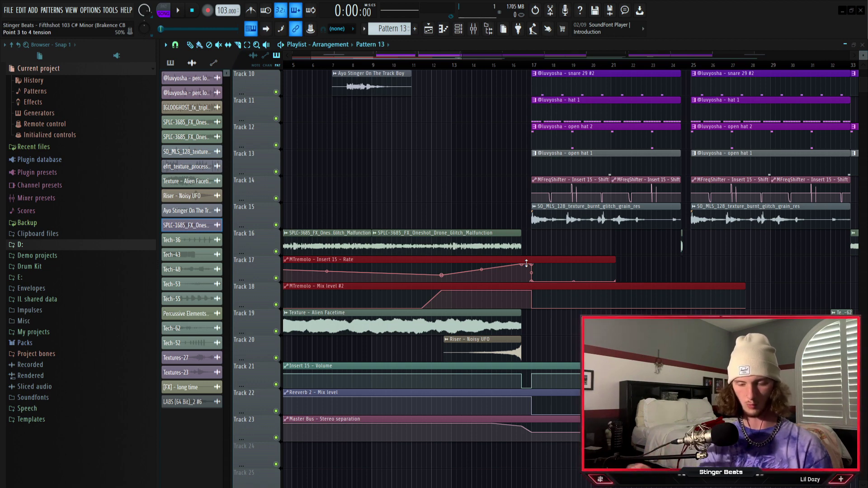
{"action": "scroll", "coordinate": [449, 68], "scroll_direction": "down", "scroll_amount": 8}
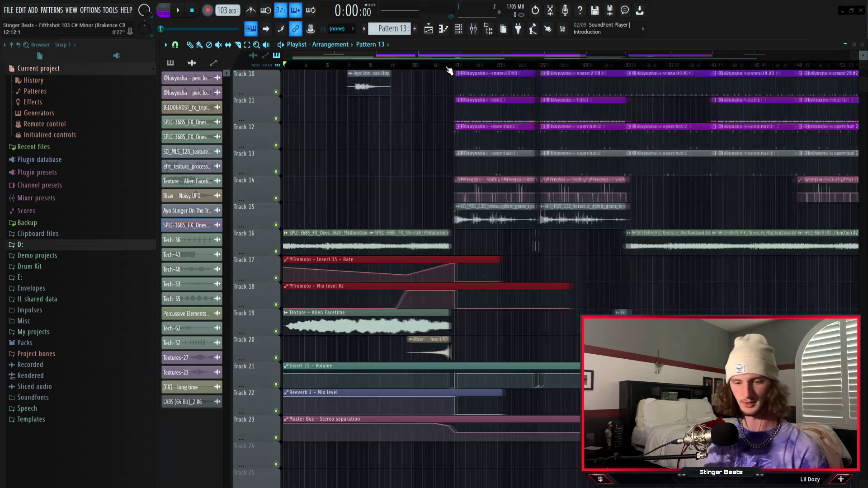
{"action": "scroll", "coordinate": [448, 69], "scroll_direction": "down", "scroll_amount": 4}
{"action": "scroll", "coordinate": [367, 84], "scroll_direction": "up", "scroll_amount": 2}
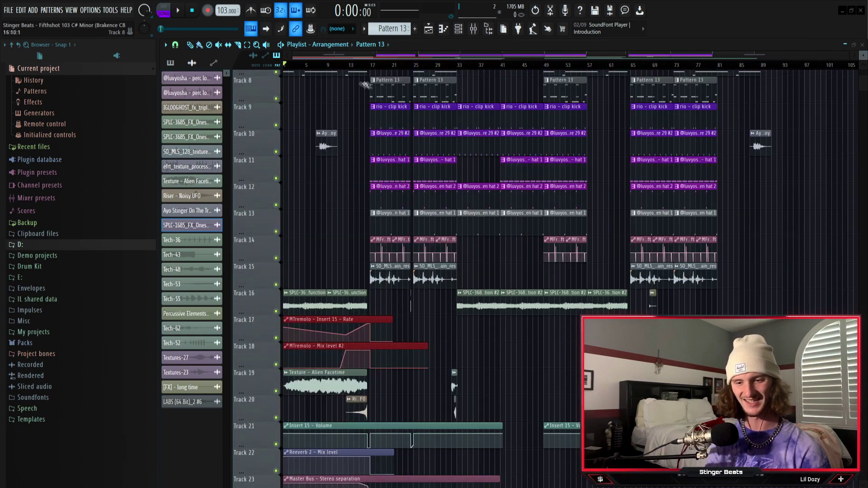
{"action": "scroll", "coordinate": [344, 71], "scroll_direction": "up", "scroll_amount": 6}
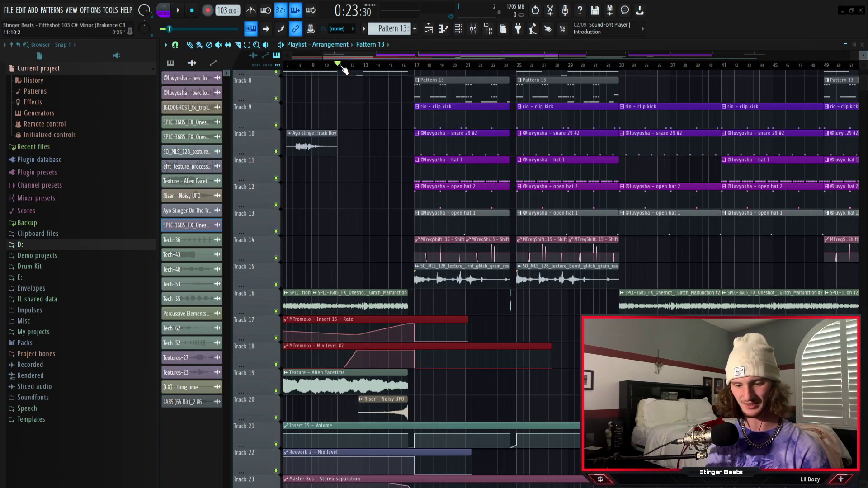
{"action": "key", "text": "space"}
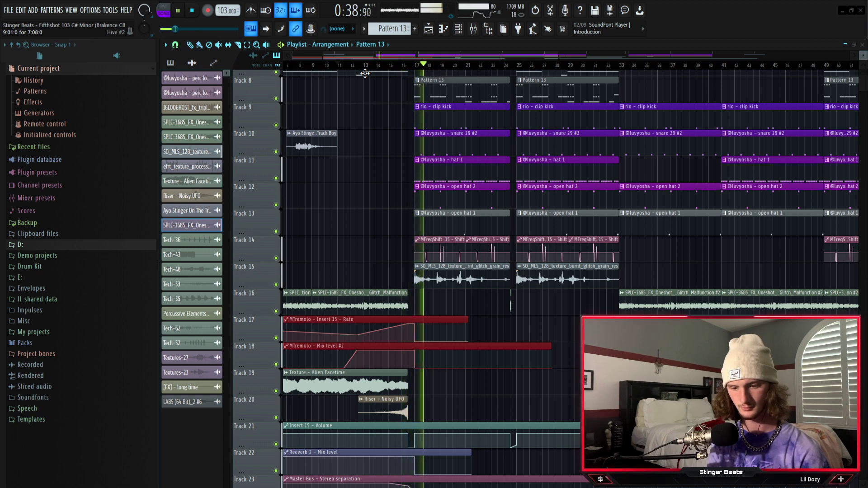
{"action": "key", "text": "space"}
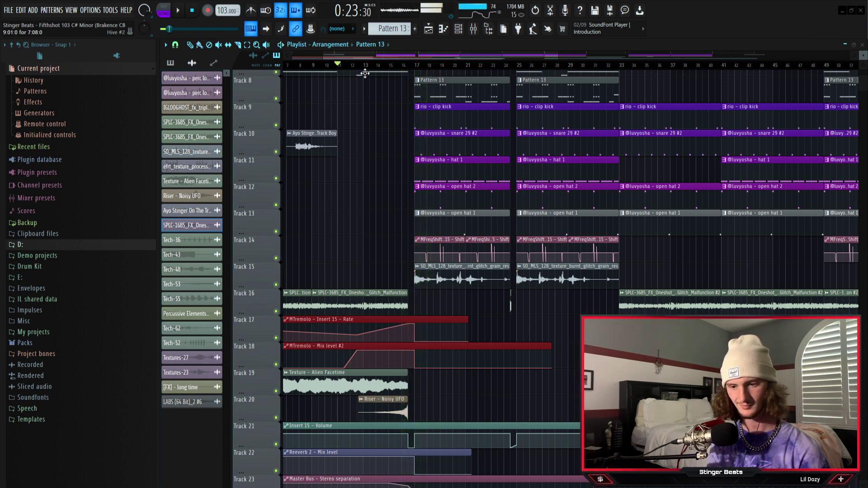